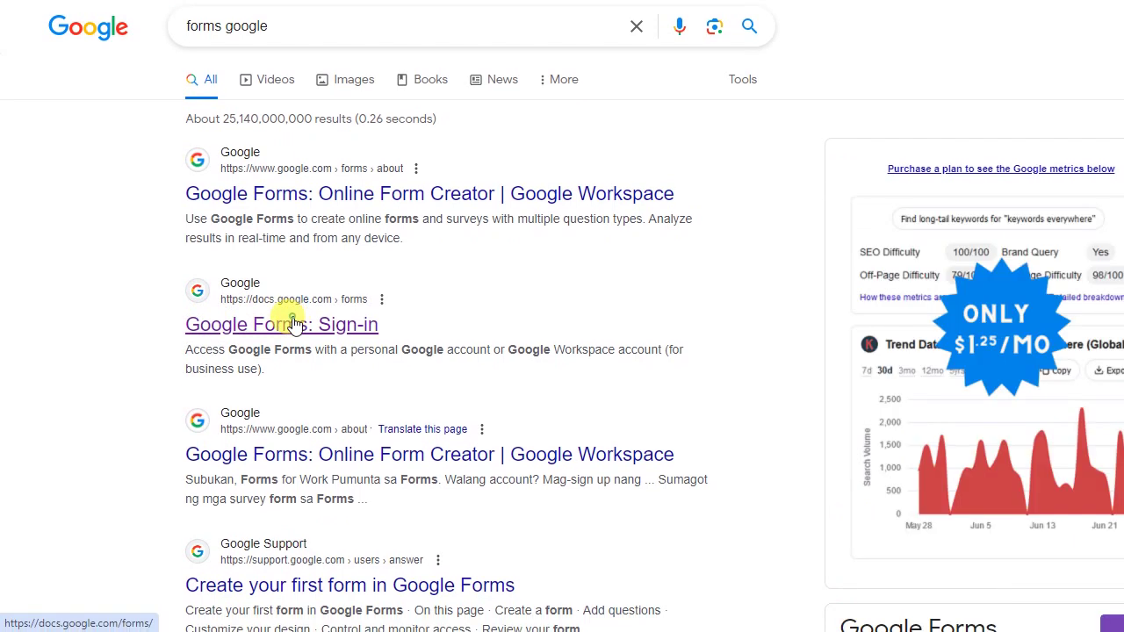
Step: Open the Google Forms home page from the 'Google Forms: Sign-in' search result
click(294, 324)
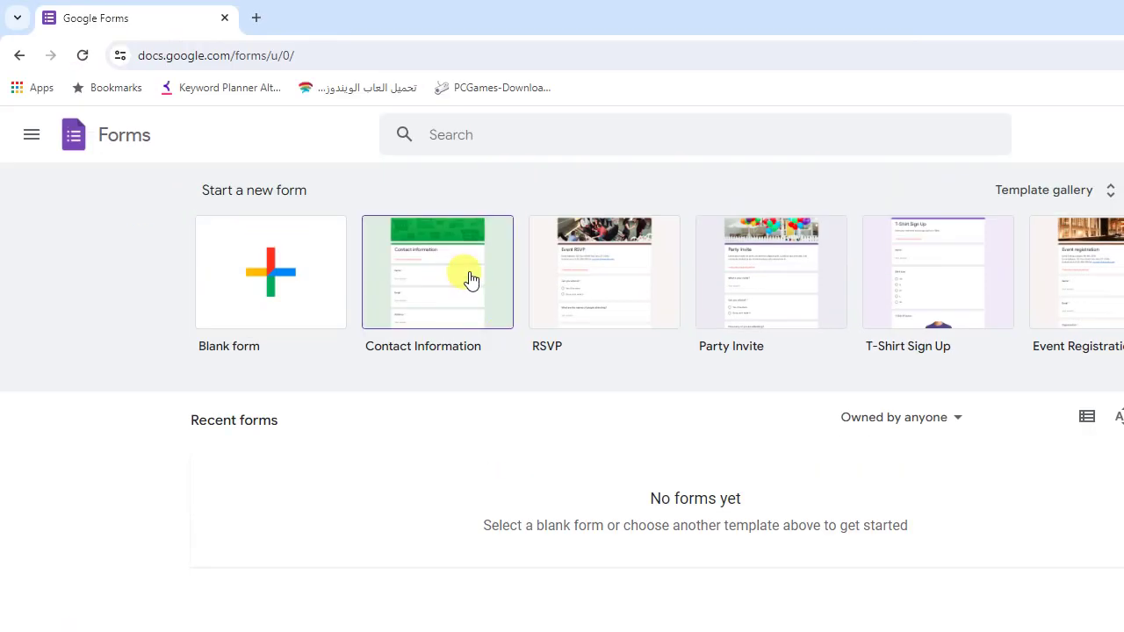
Step: Start a new form from the Contact Information template
click(470, 277)
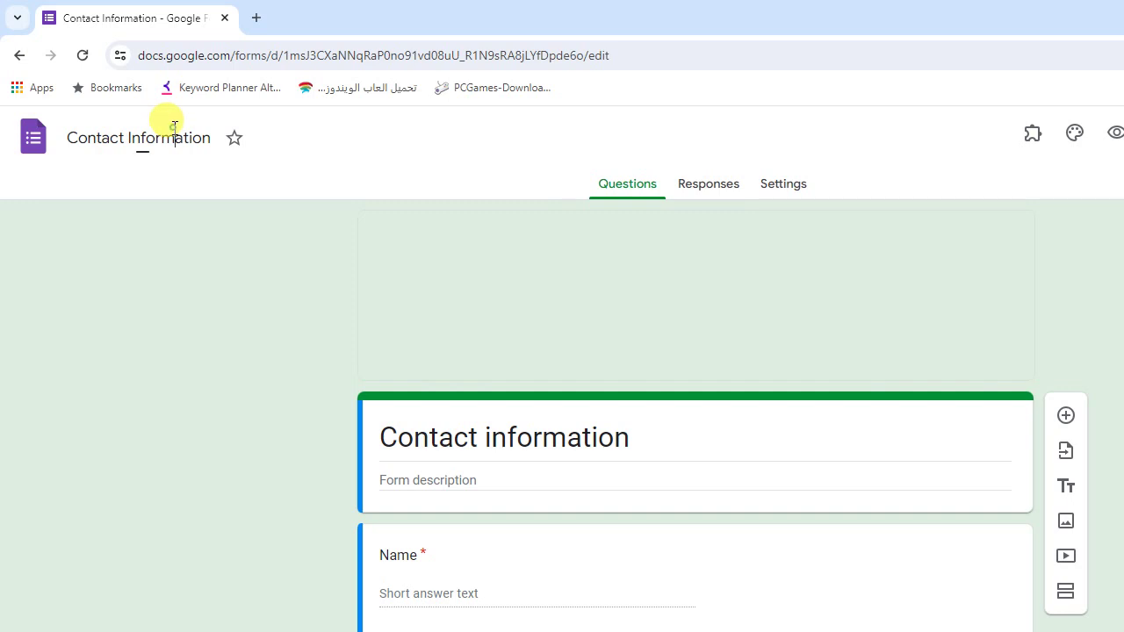
Step: Rename the document to 'بيانات عملاء'
triple_click(174, 127)
text(بيانات)
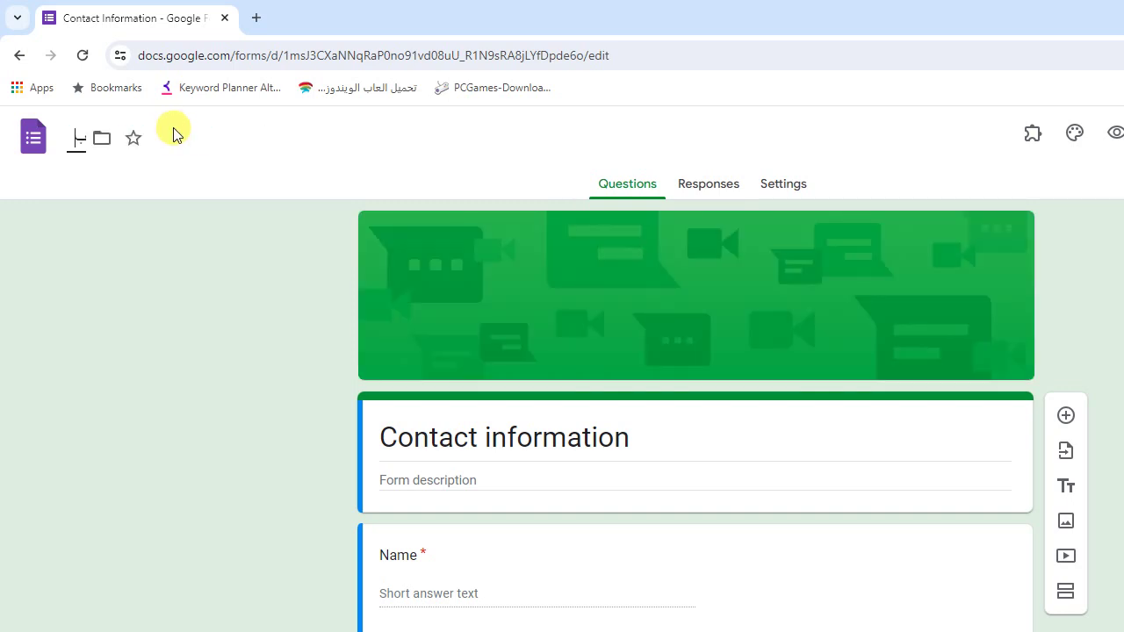
text( عملاء)
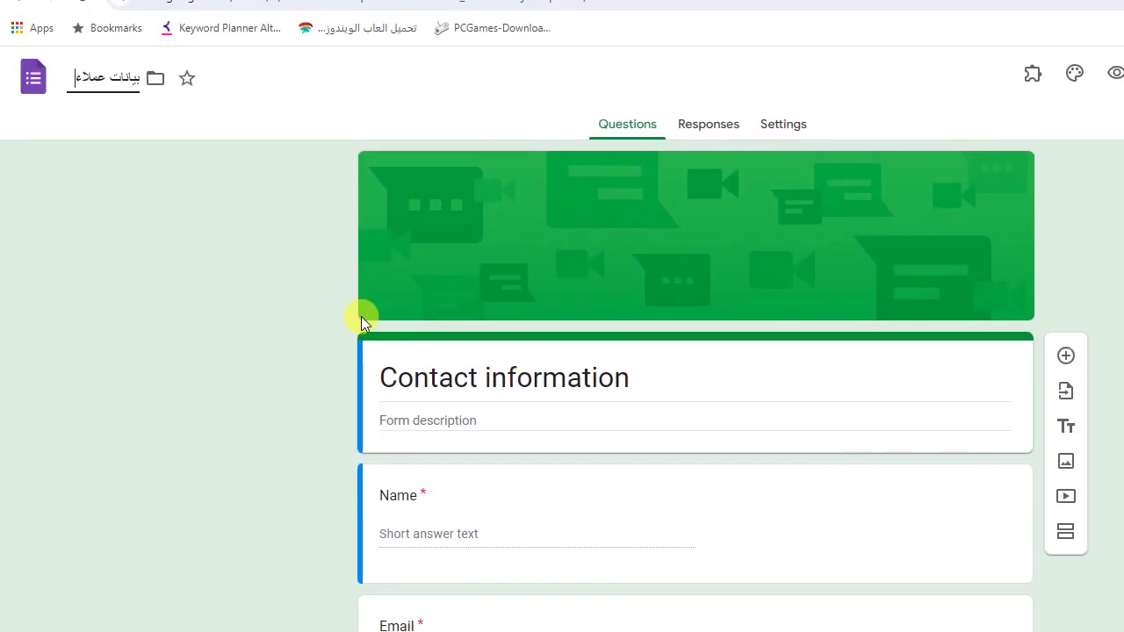
click(243, 344)
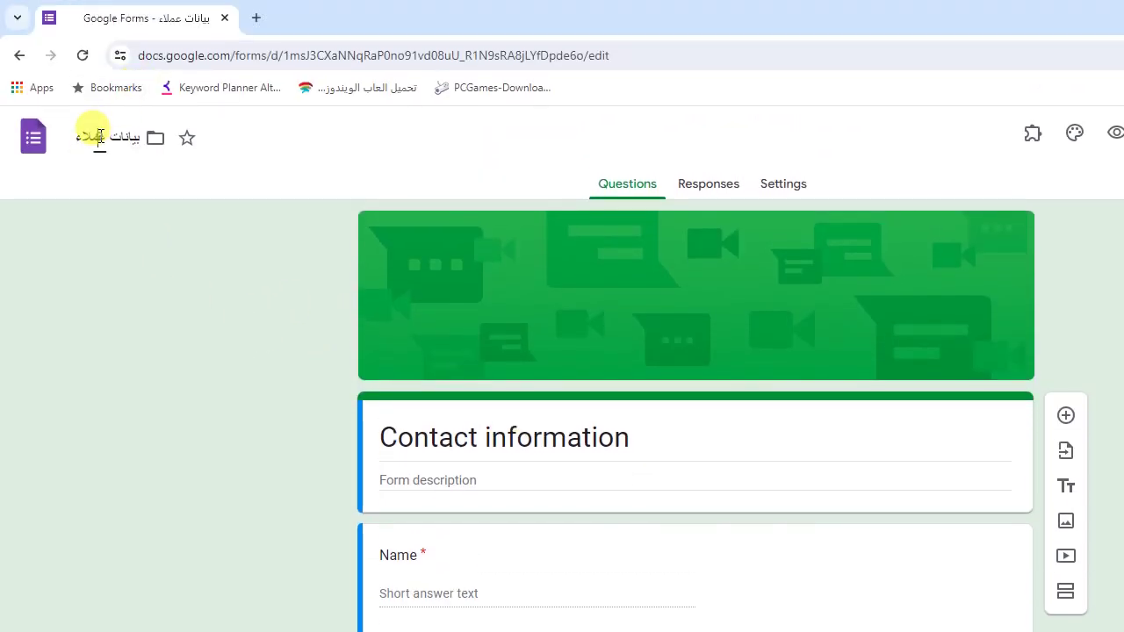
Step: Paste the same name over the form title so it also reads 'بيانات عملاء'
click(97, 133)
key(ctrl+c)
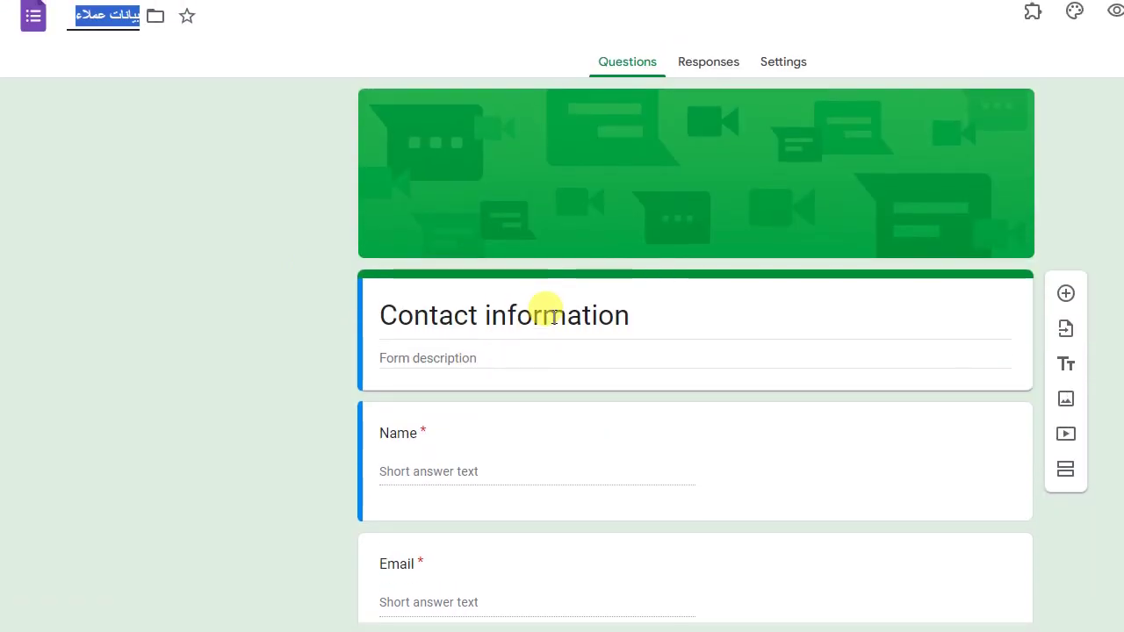
triple_click(546, 311)
key(ctrl+v)
click(251, 320)
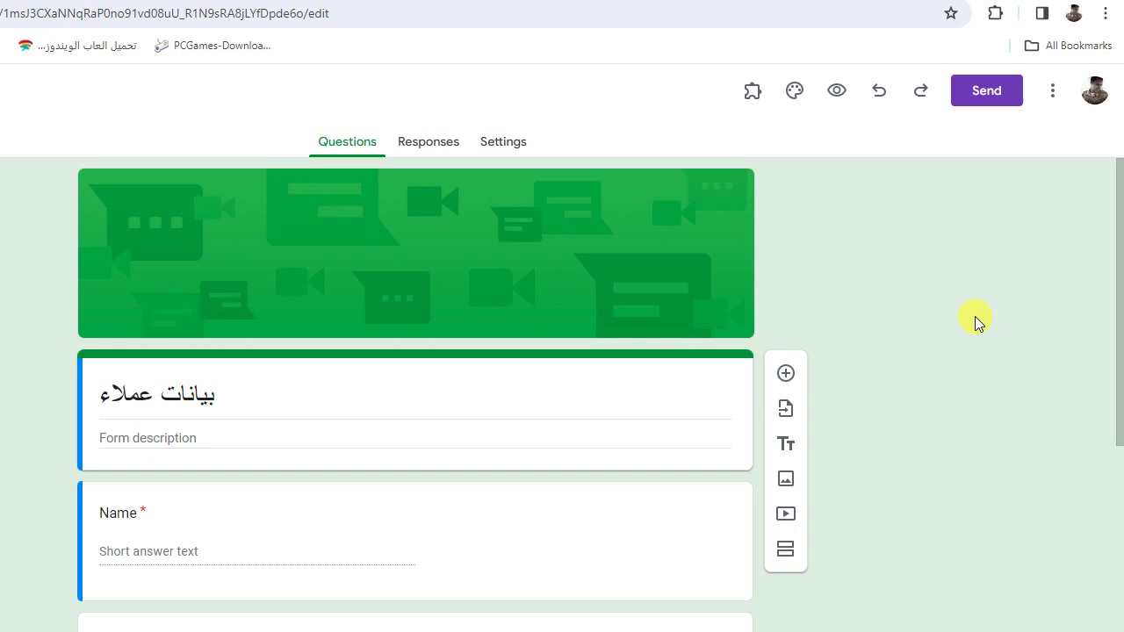
drag(1115, 298, 1080, 420)
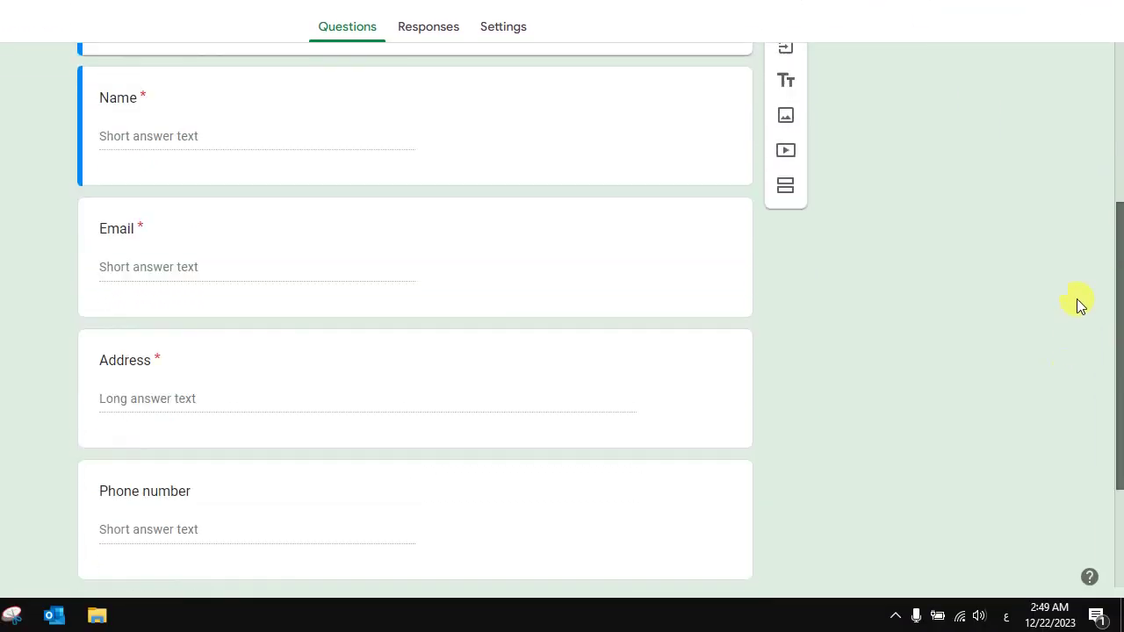
scroll(1080, 304, up, 1)
Step: Retitle the Name question 'اسم العميل'
click(139, 99)
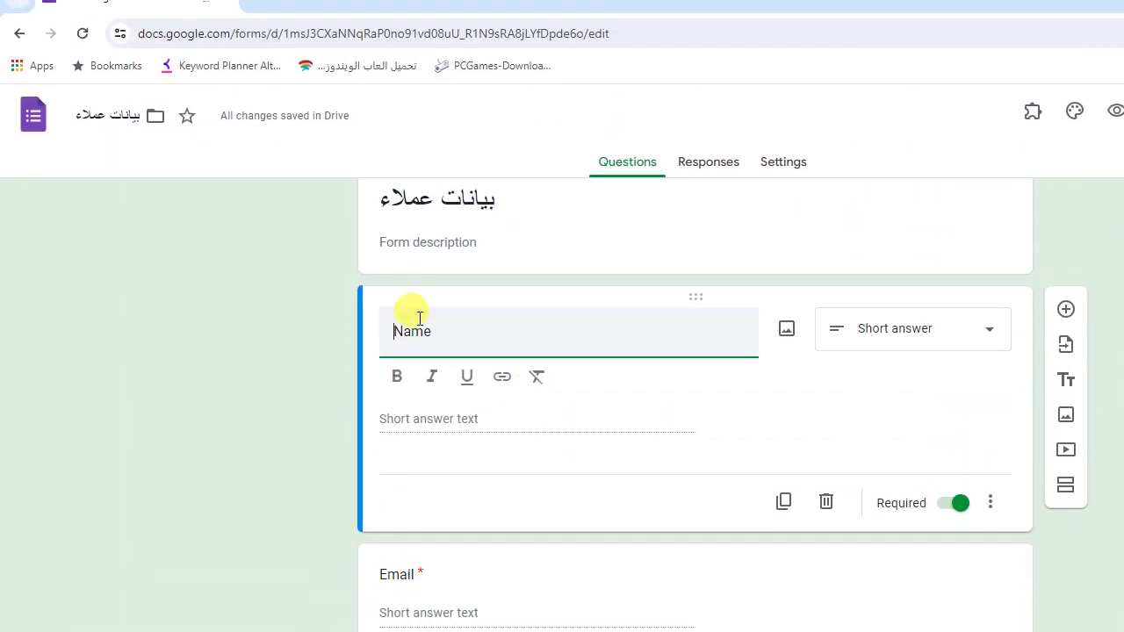
double_click(423, 330)
key(BackSpace)
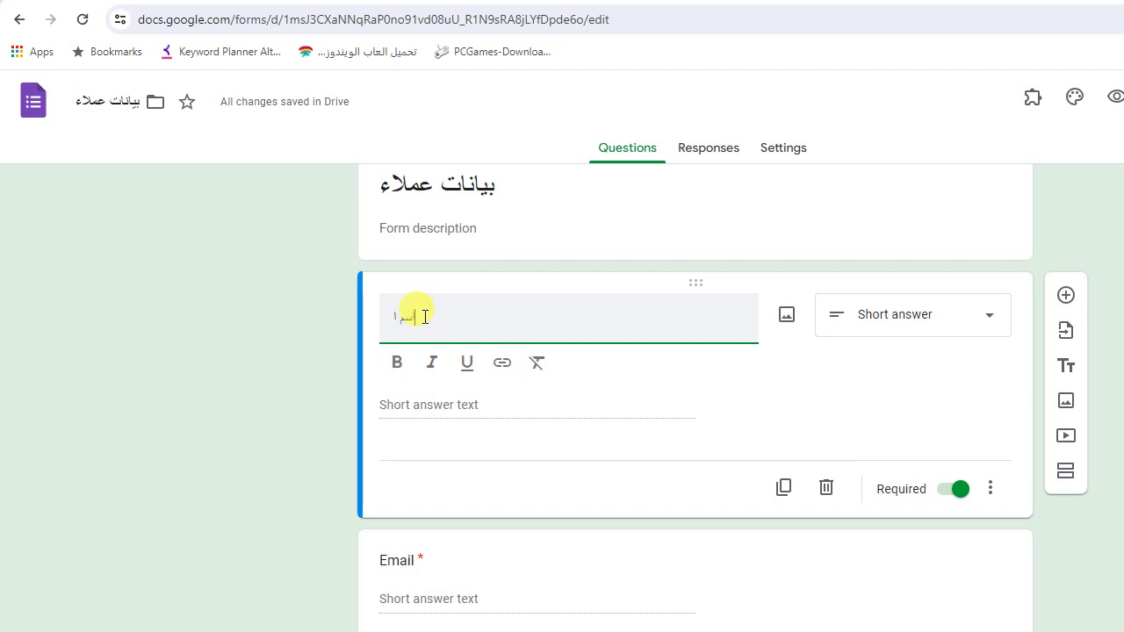
text(اسم العميل)
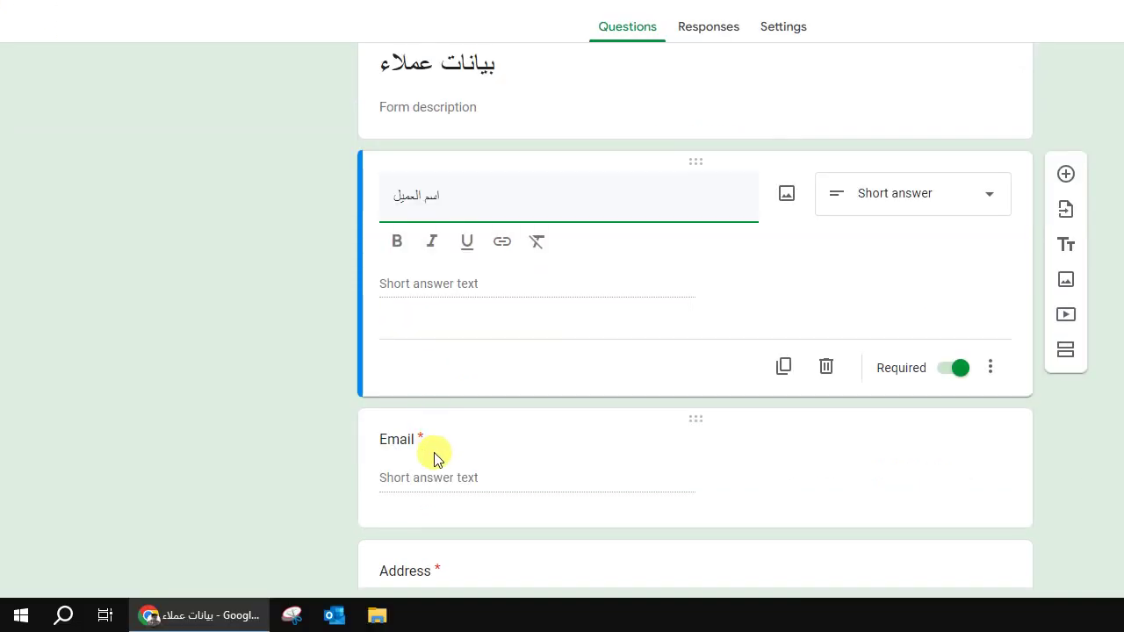
Step: Delete the Email question
click(436, 586)
scroll(1116, 357, down, 2)
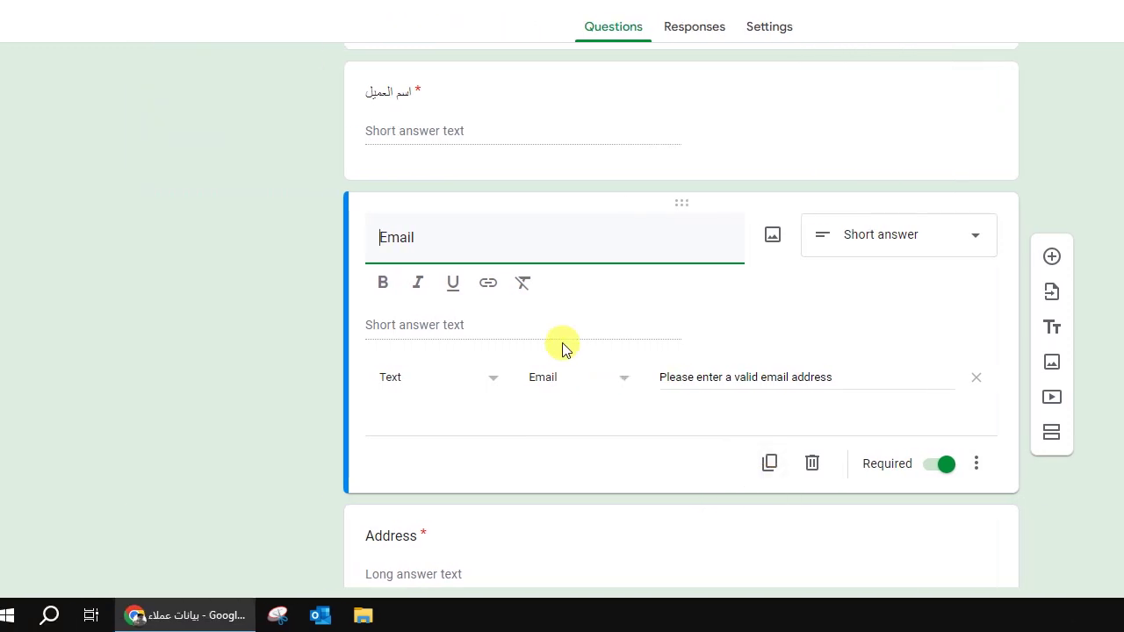
click(562, 467)
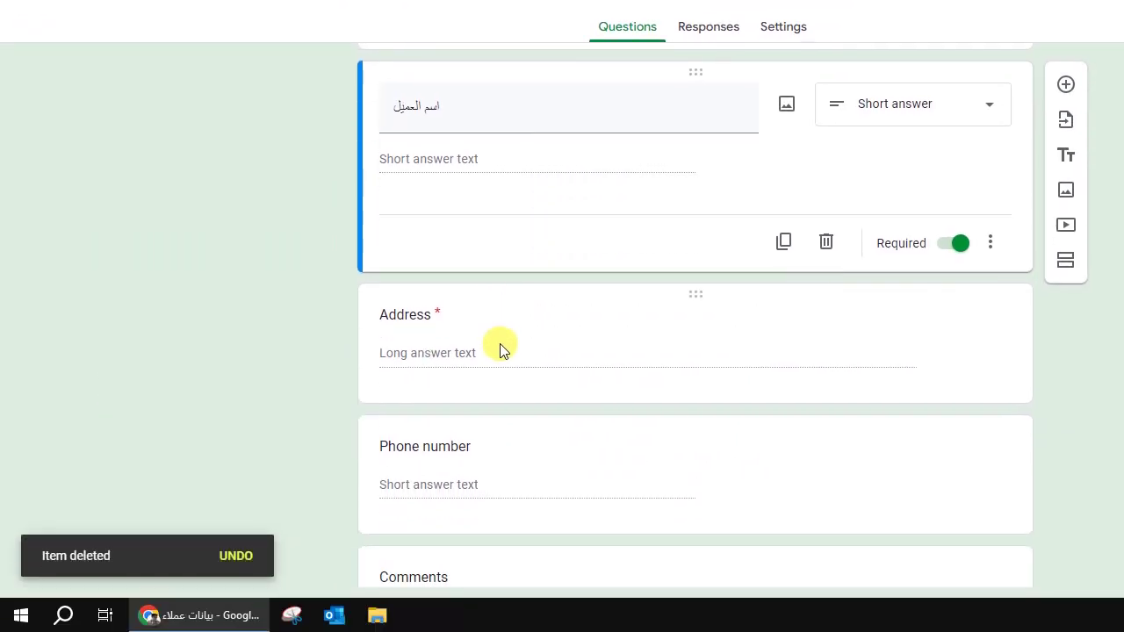
Step: Retitle the Address question 'العنوان'
click(225, 349)
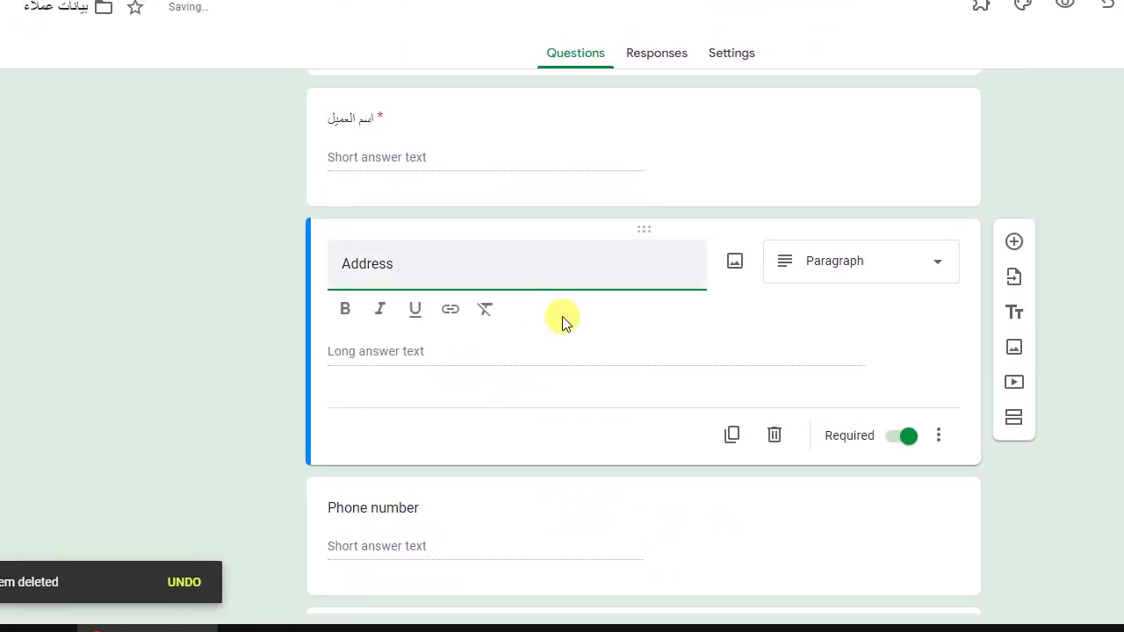
click(558, 317)
text(العنوا)
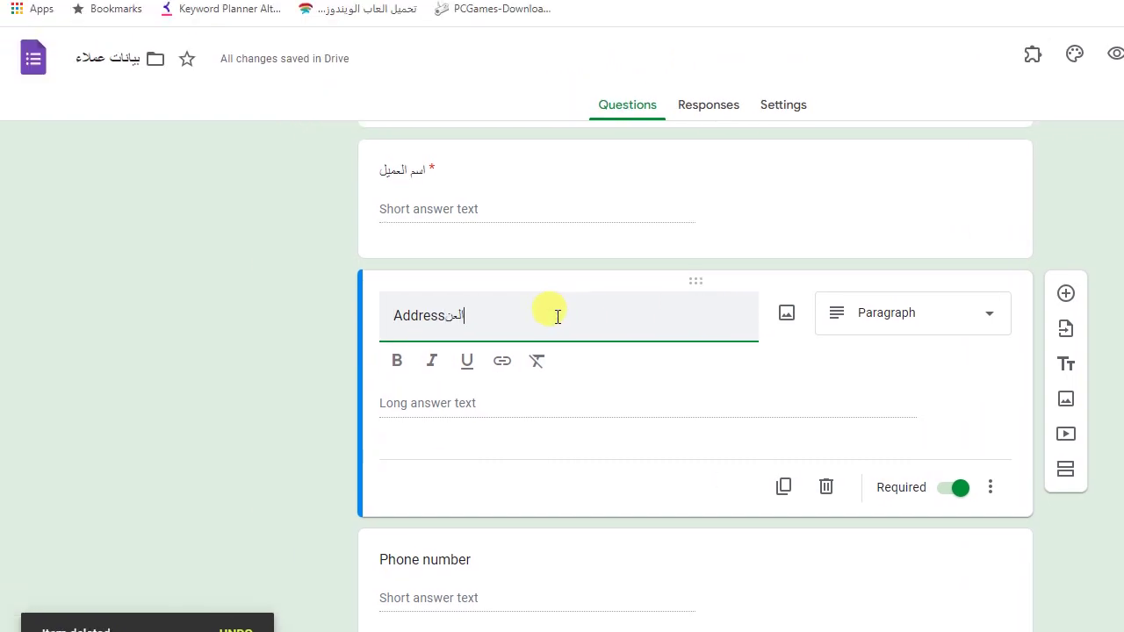
key(BackSpace)
key(BackSpace)
key(BackSpace)
key(BackSpace)
key(BackSpace)
key(BackSpace)
key(BackSpace)
key(BackSpace)
key(BackSpace)
key(BackSpace)
key(BackSpace)
text(العنوا)
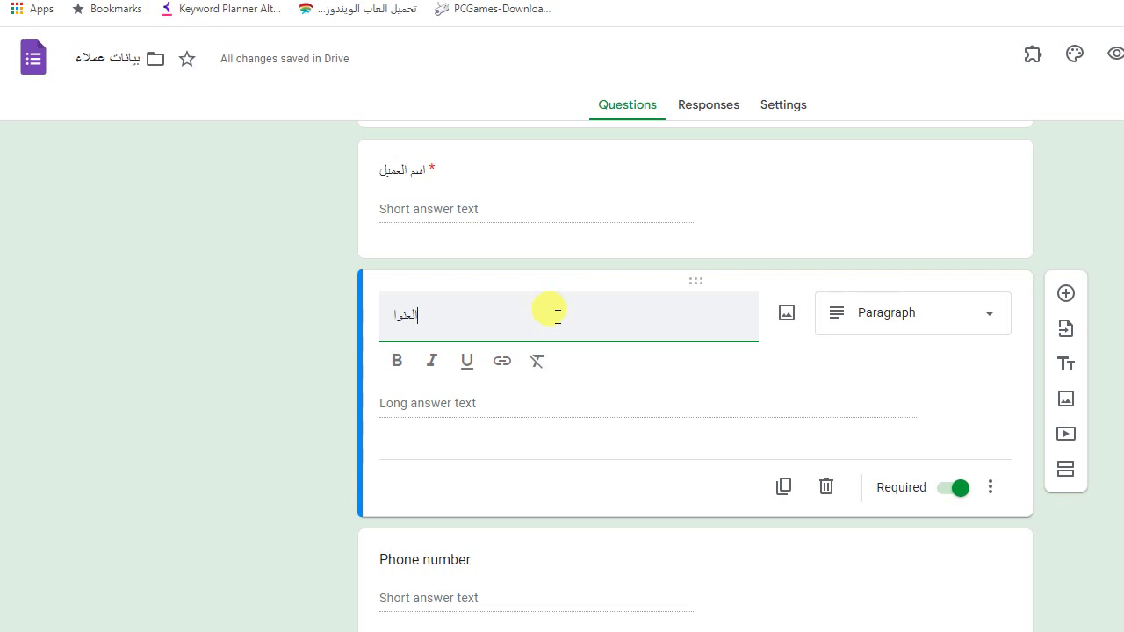
text(ن)
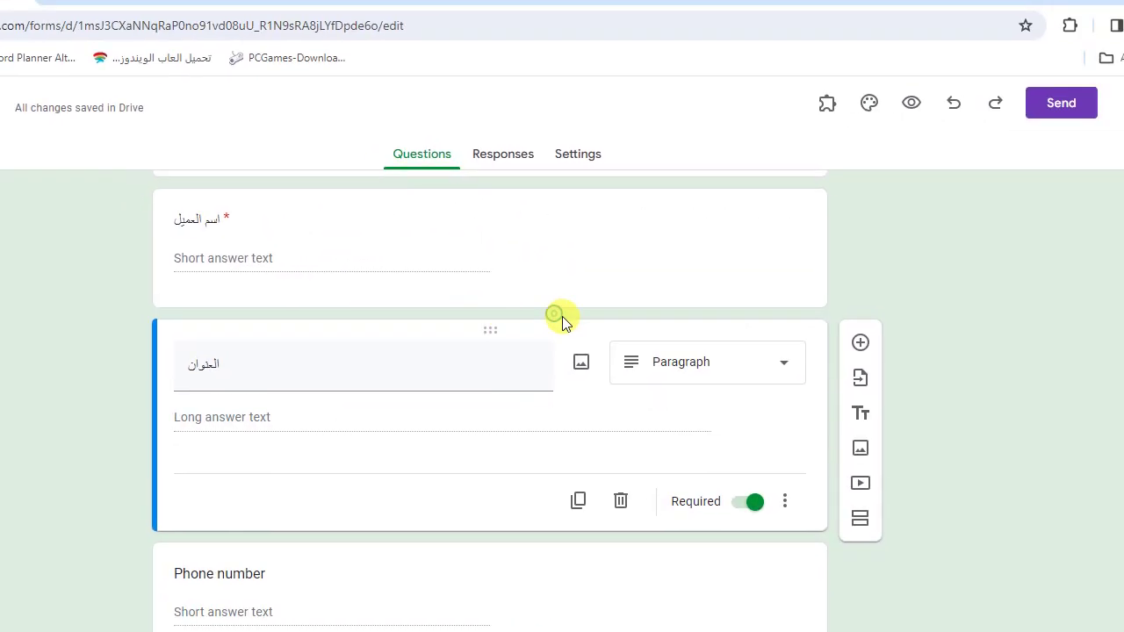
click(799, 316)
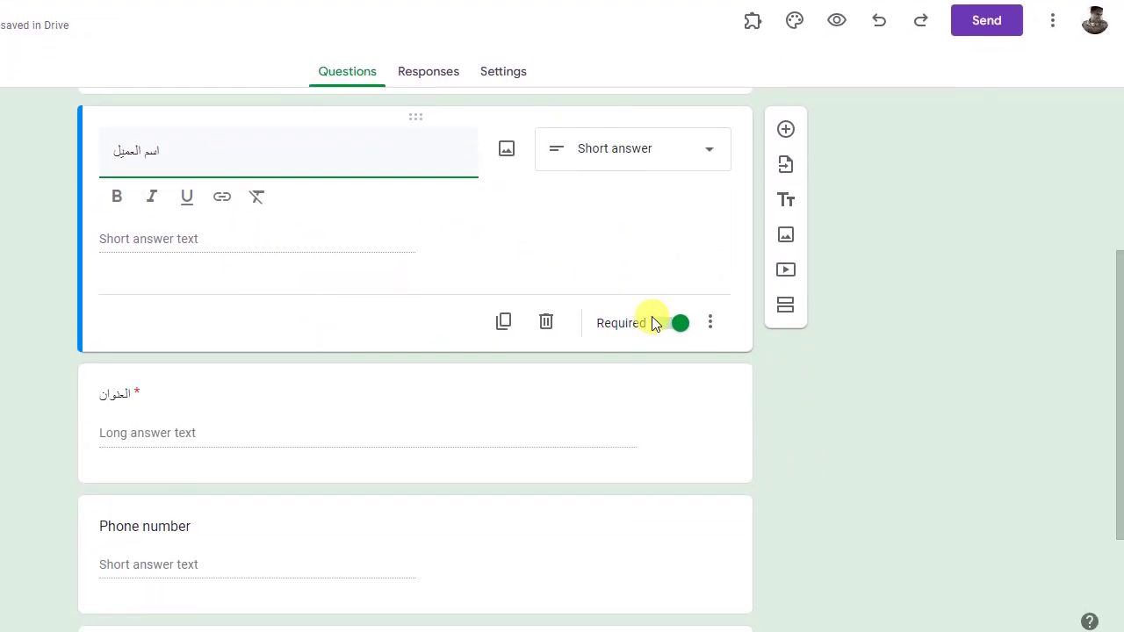
click(603, 478)
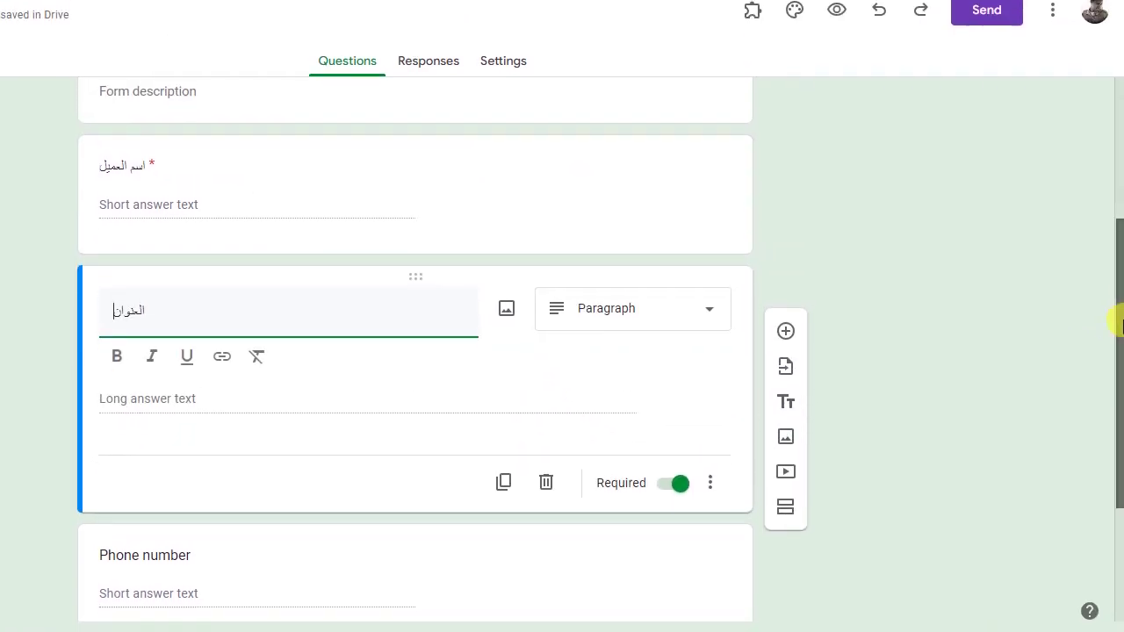
Step: Make the Phone number question required and retitle it 'رقم التليفون'
scroll(766, 416, down, 2)
click(433, 563)
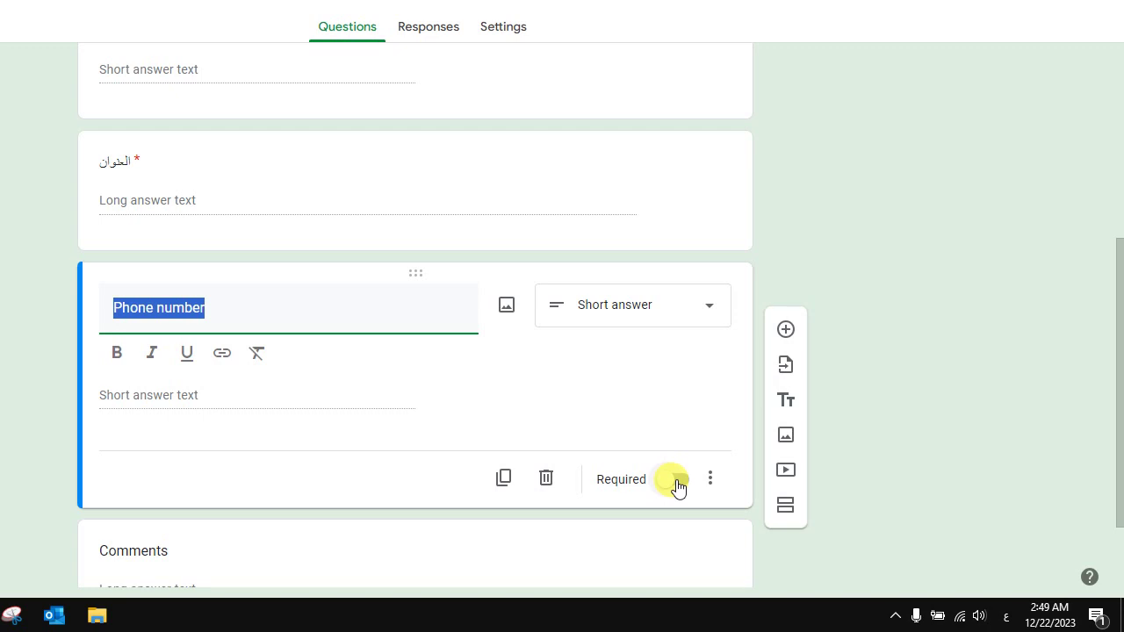
click(679, 484)
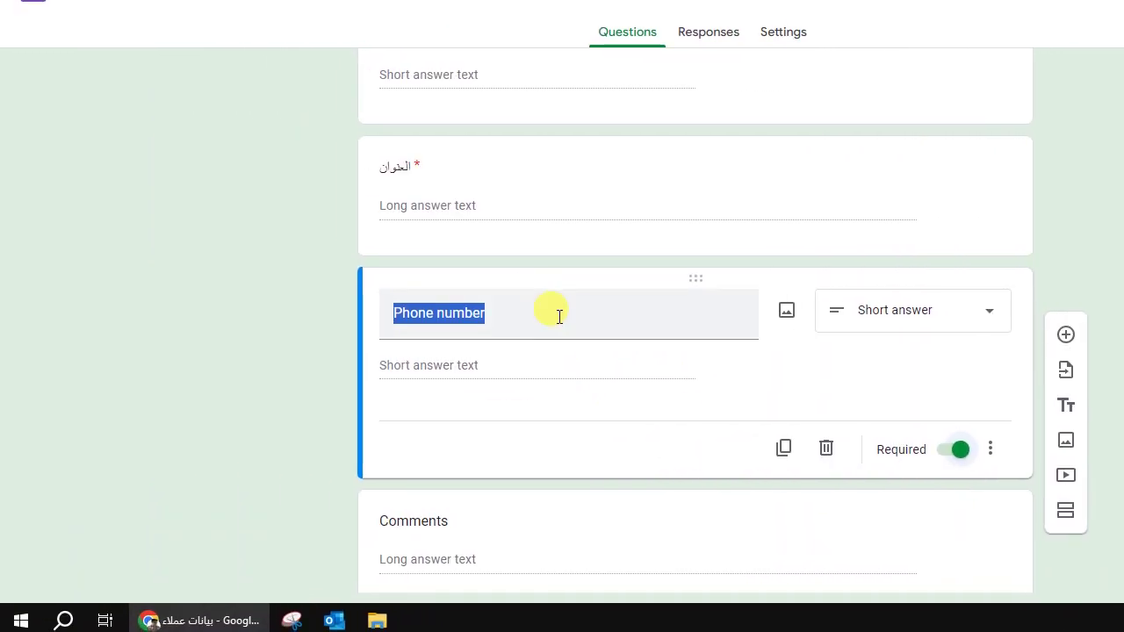
click(557, 314)
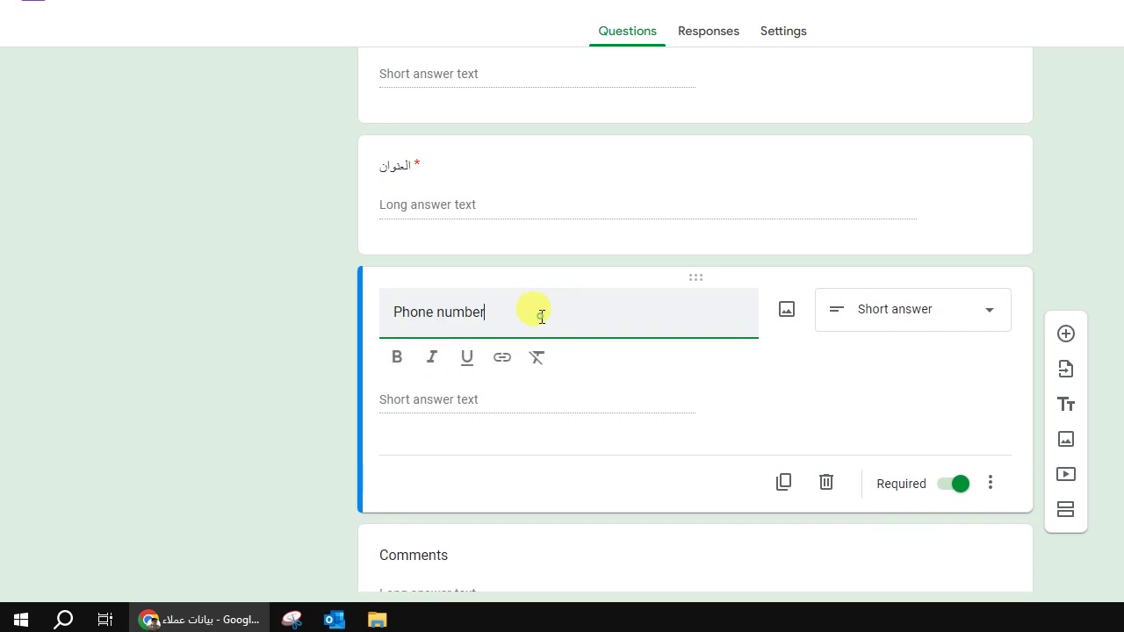
triple_click(540, 316)
text(رقم التليفون)
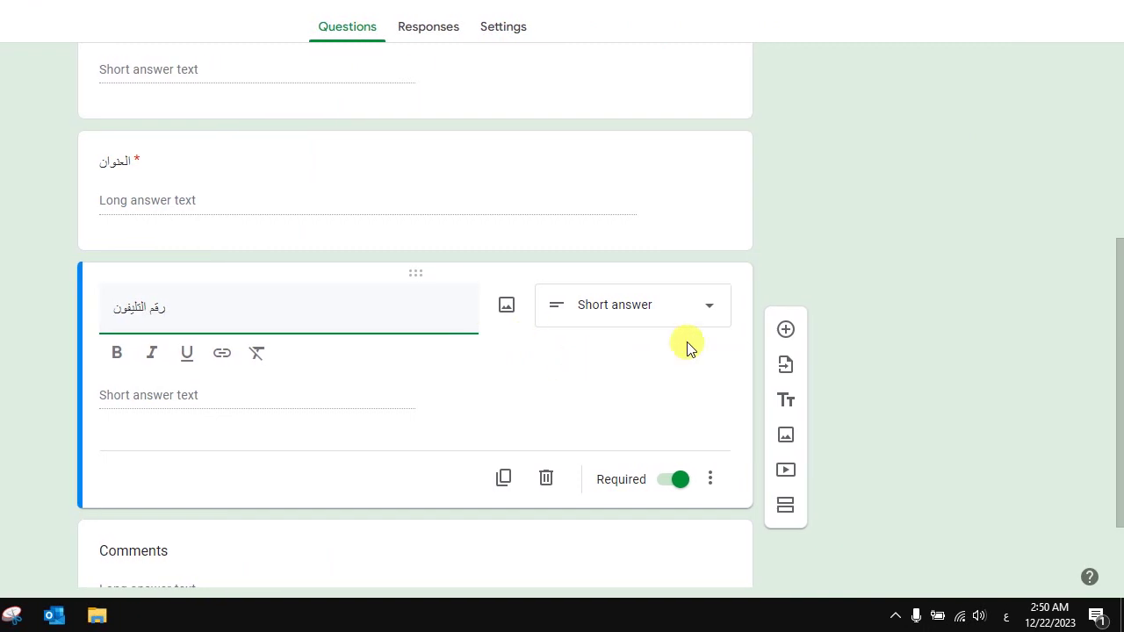
drag(1116, 339, 1116, 426)
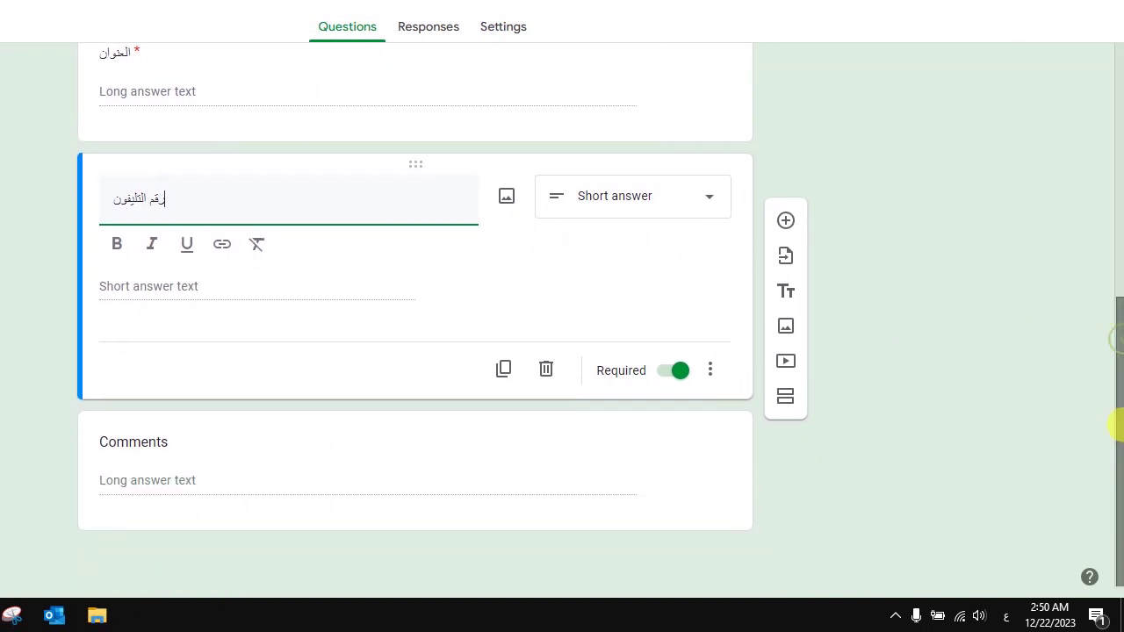
click(558, 431)
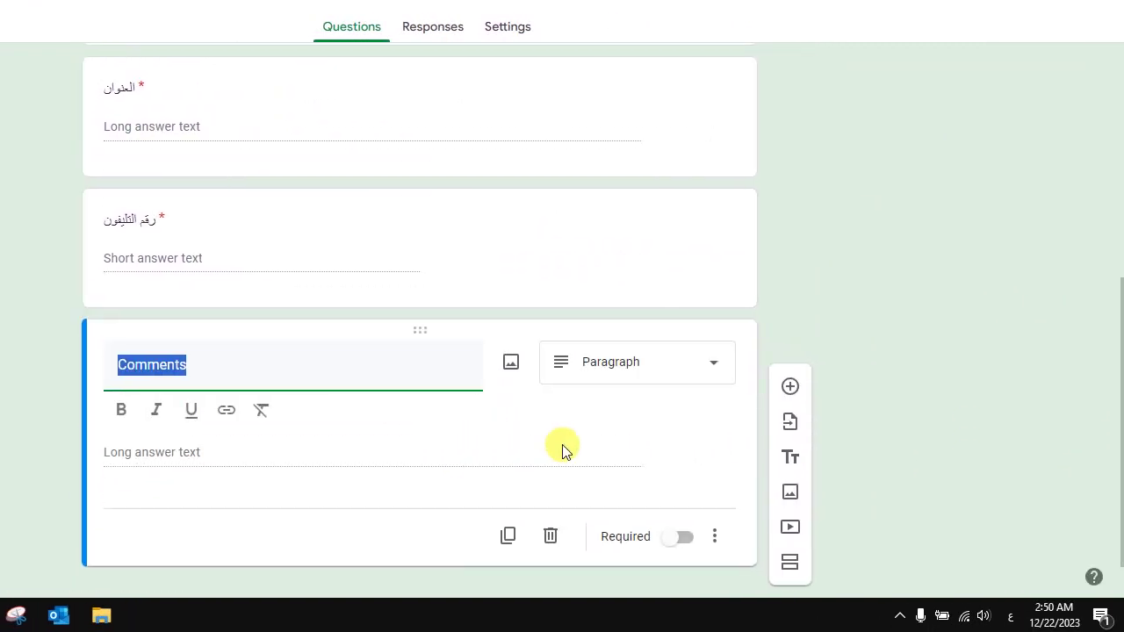
click(687, 254)
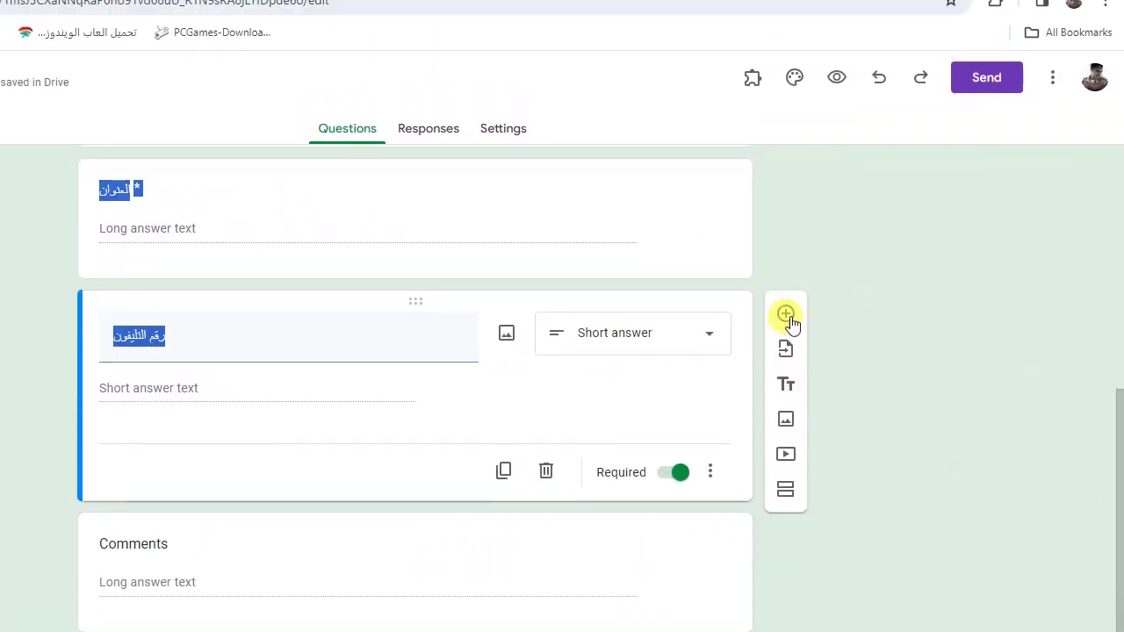
Step: Add a required short-answer question 'رقم البطاقة' after the phone-number question
click(786, 251)
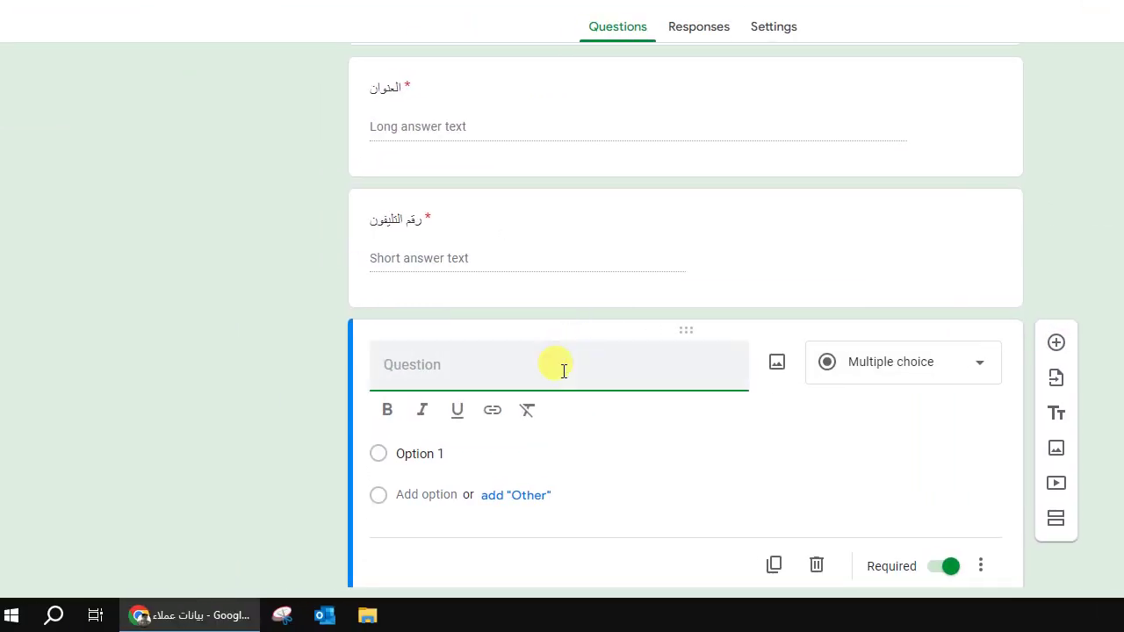
text(رقم البطاقة)
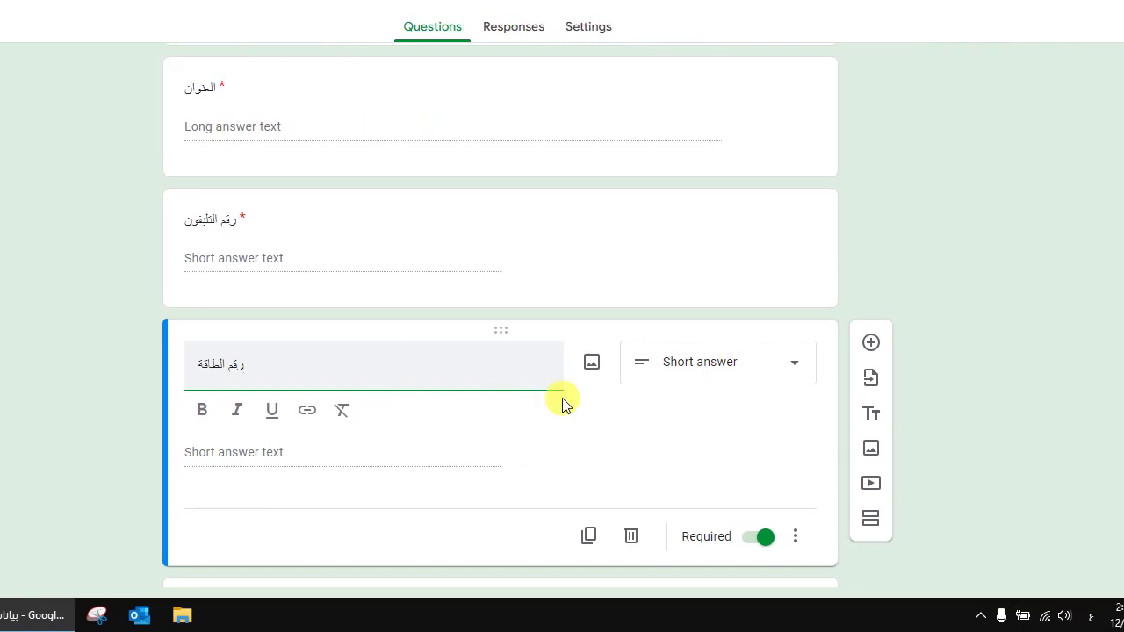
key(BackSpace)
key(BackSpace)
key(BackSpace)
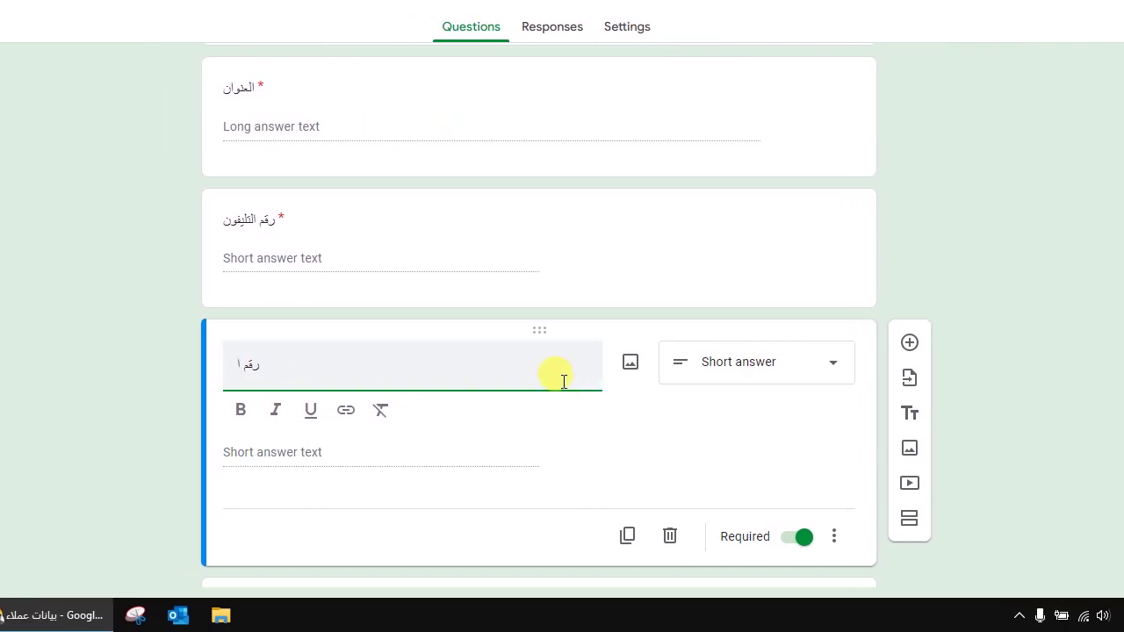
text(اقة)
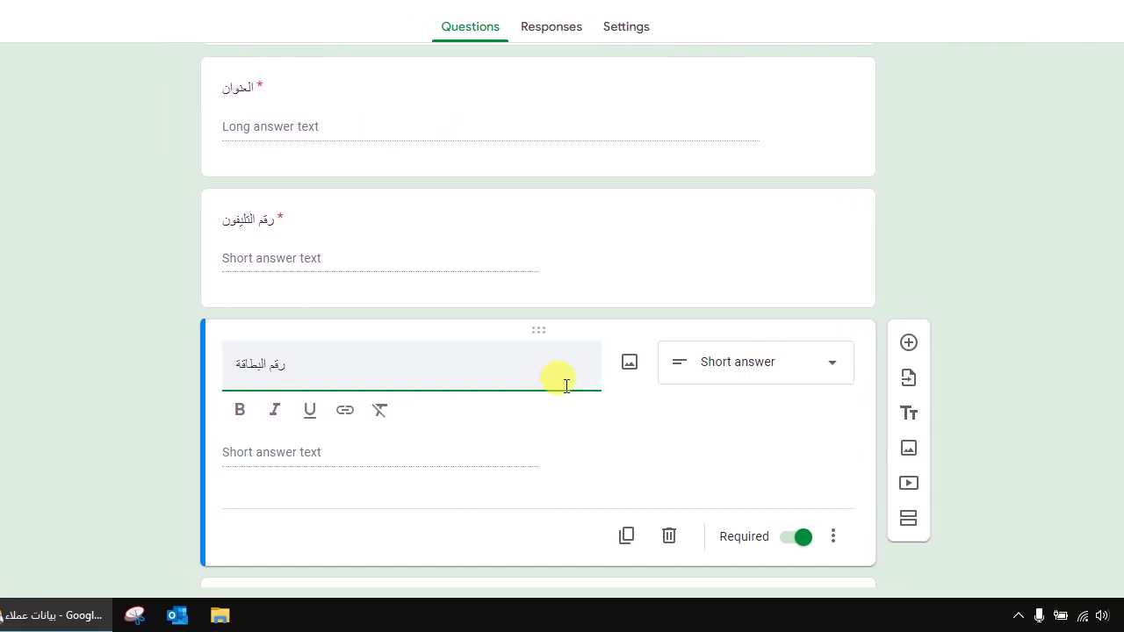
click(592, 459)
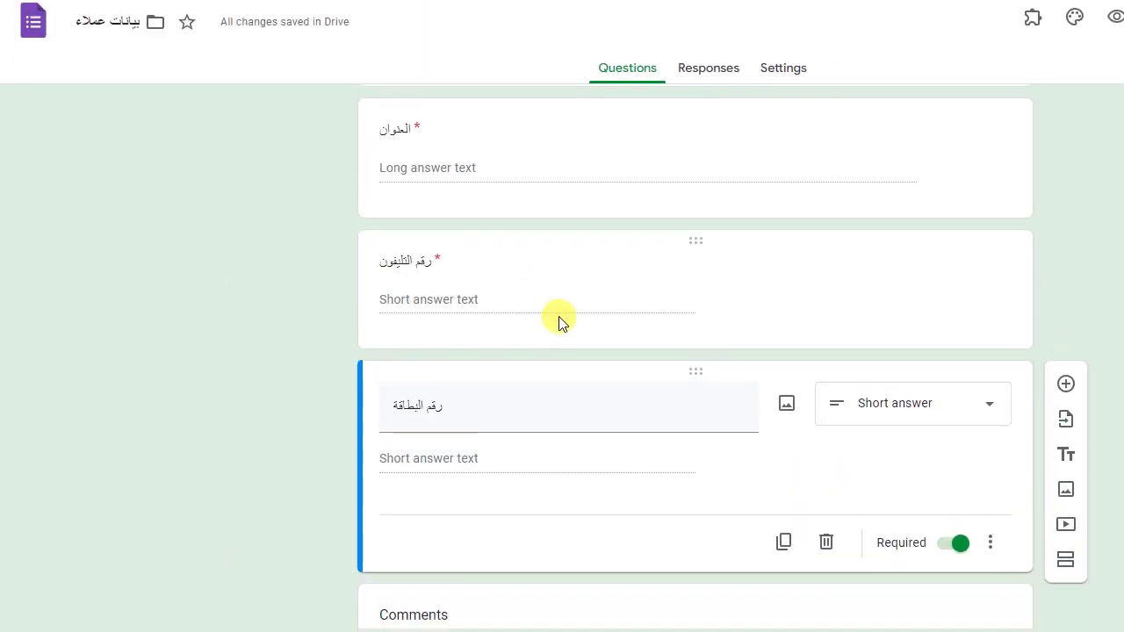
click(373, 277)
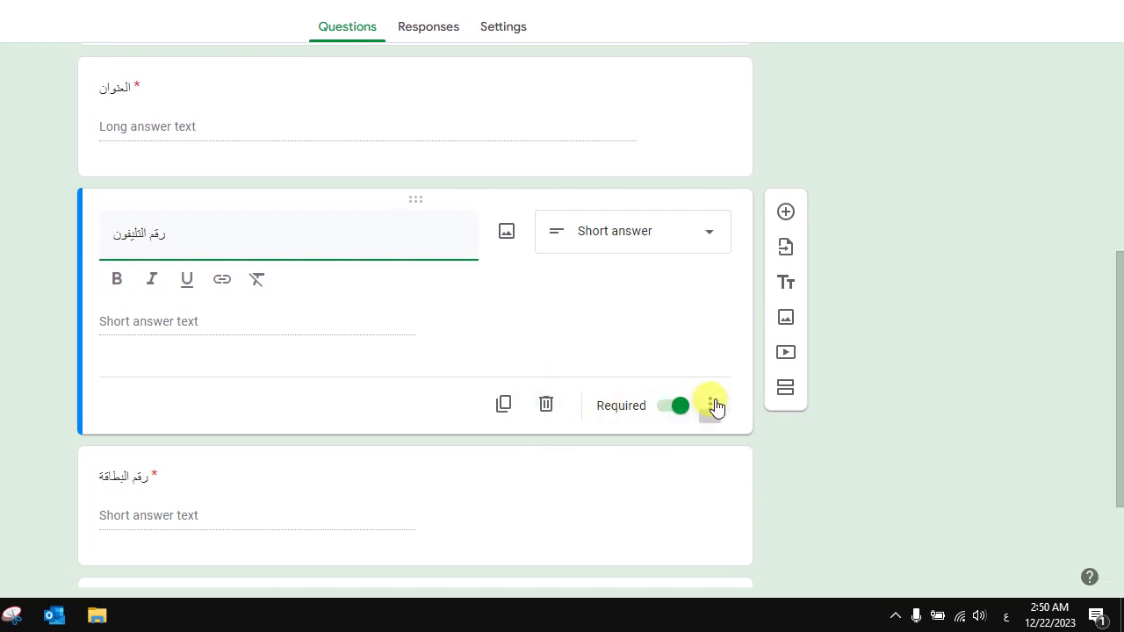
Step: Add length validation to the phone question with a maximum of 11 characters
click(710, 404)
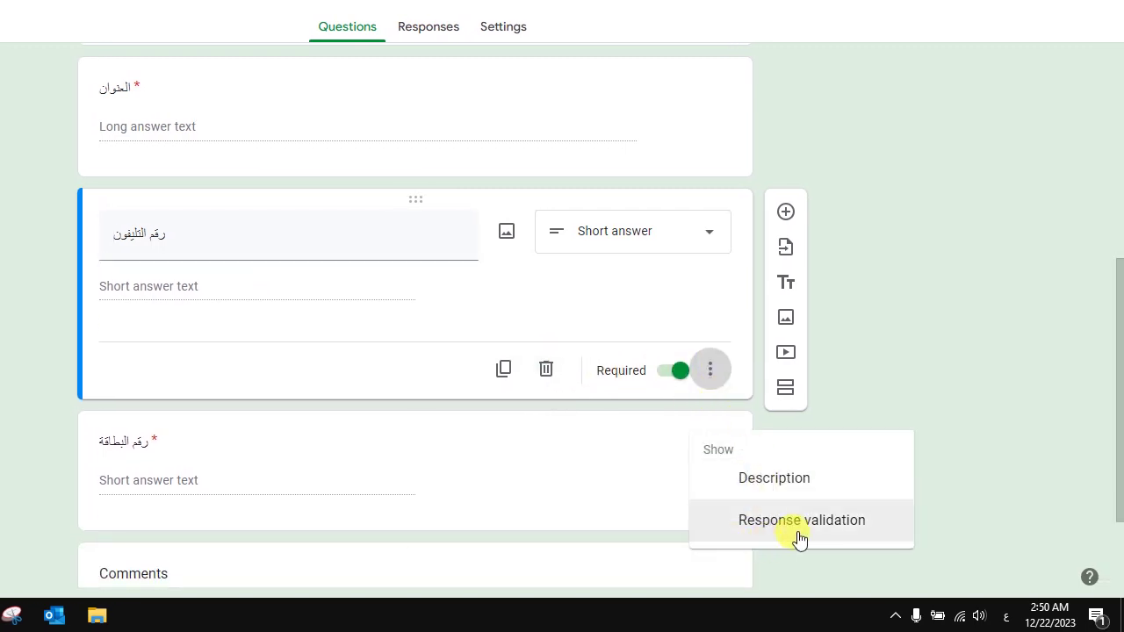
click(795, 529)
click(709, 424)
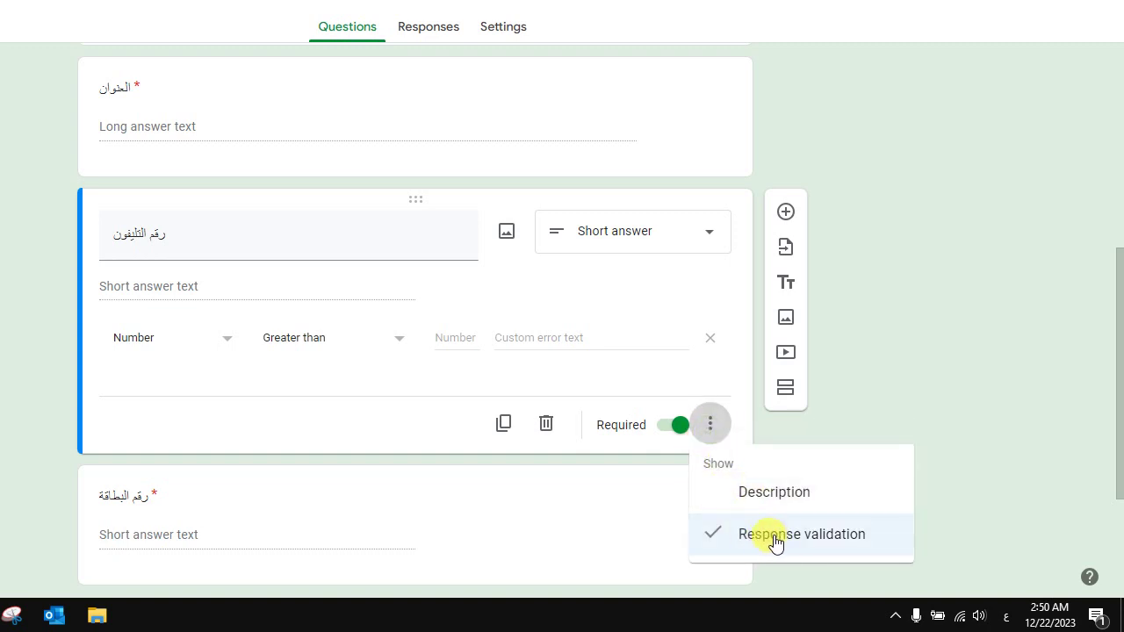
click(284, 381)
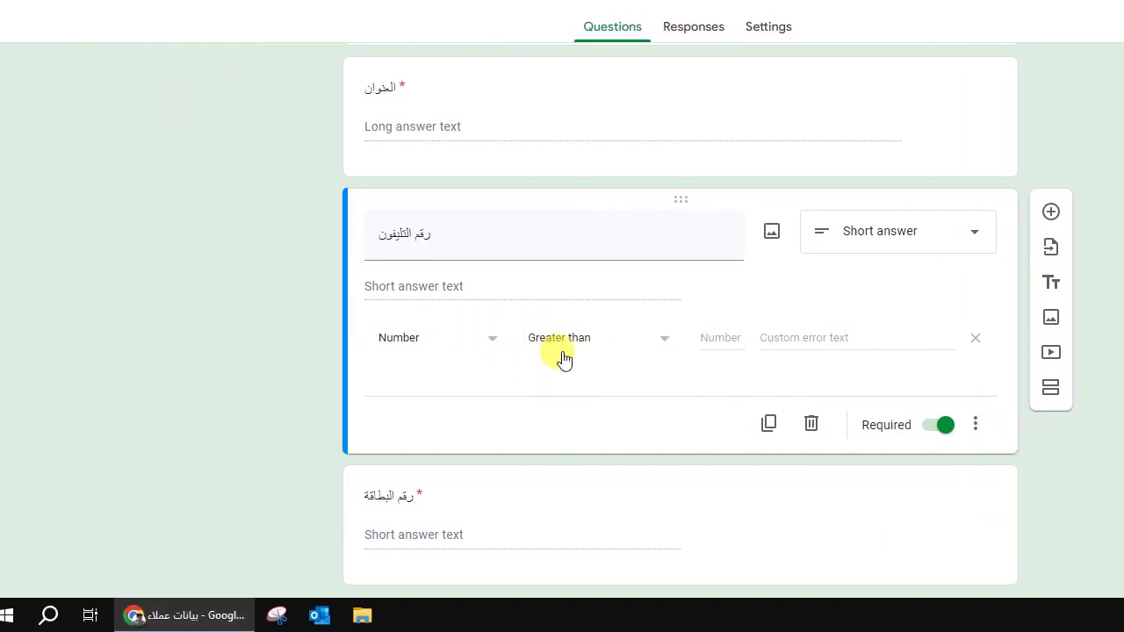
click(617, 341)
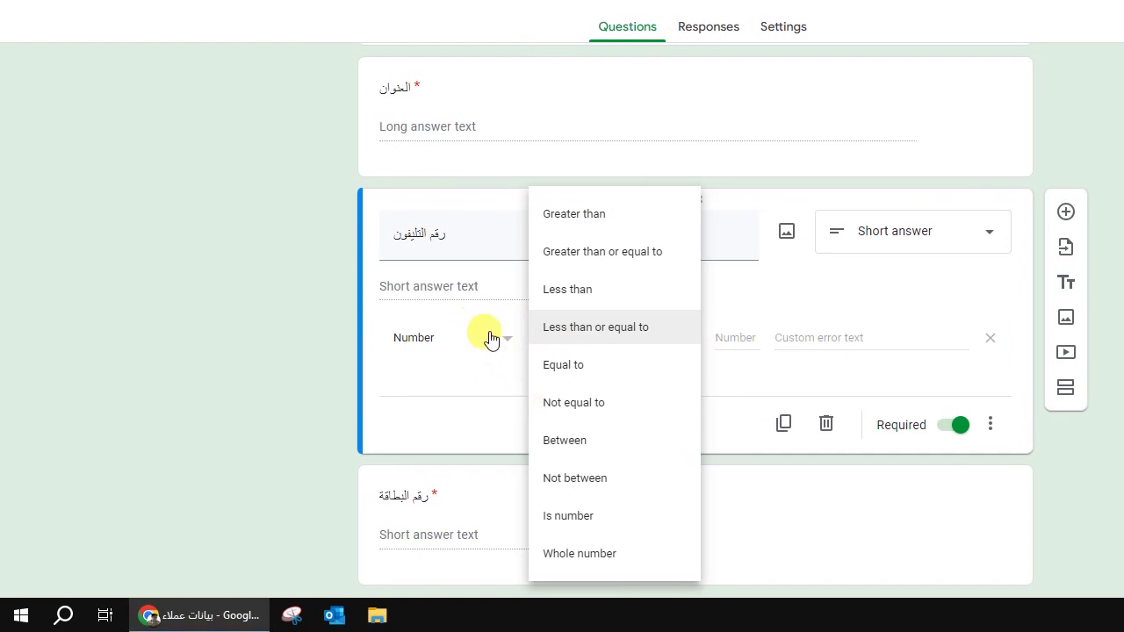
click(489, 334)
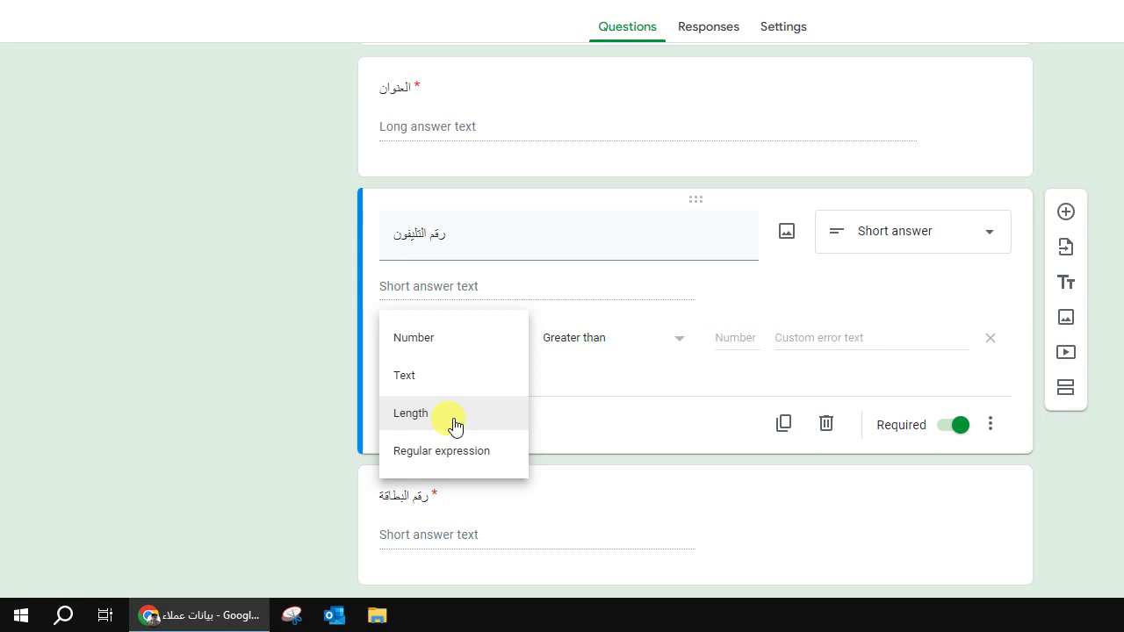
click(454, 425)
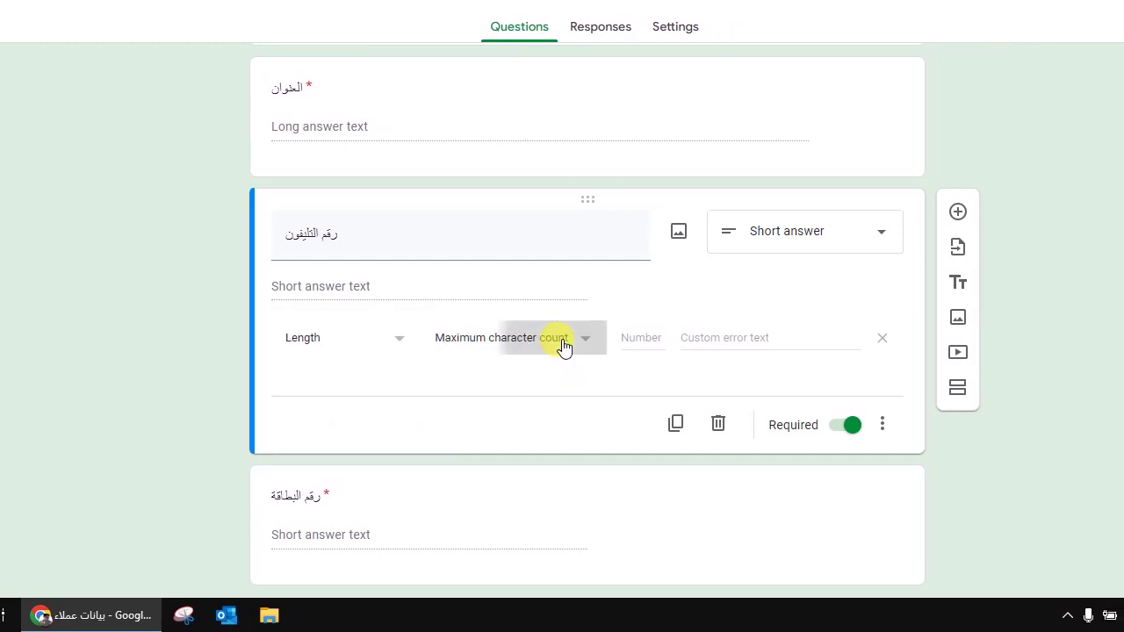
click(562, 344)
click(638, 338)
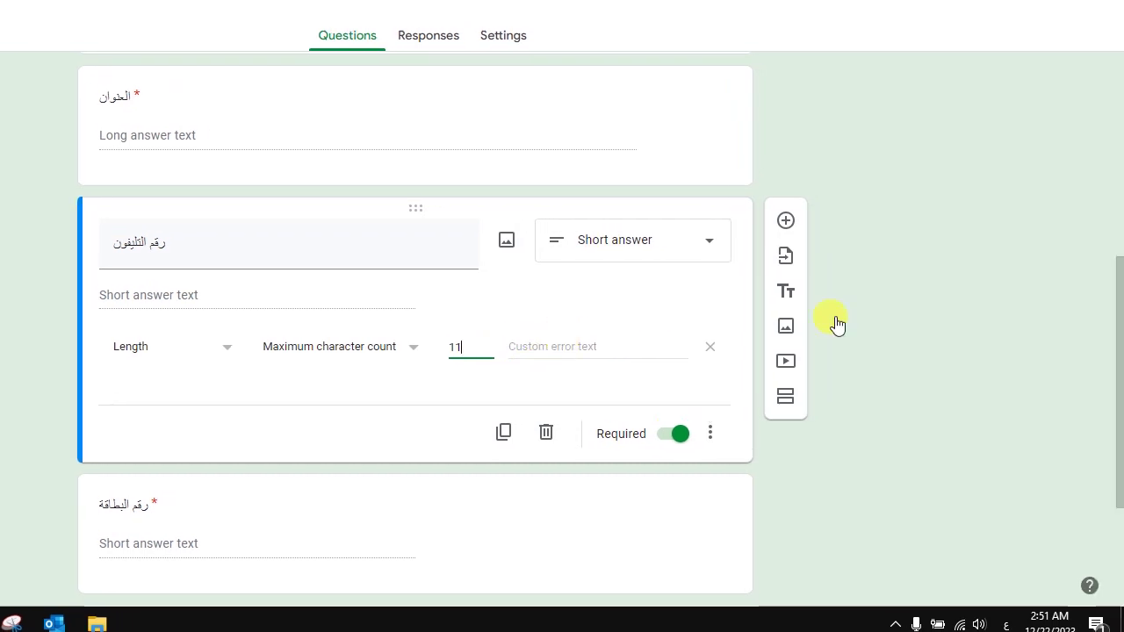
click(600, 342)
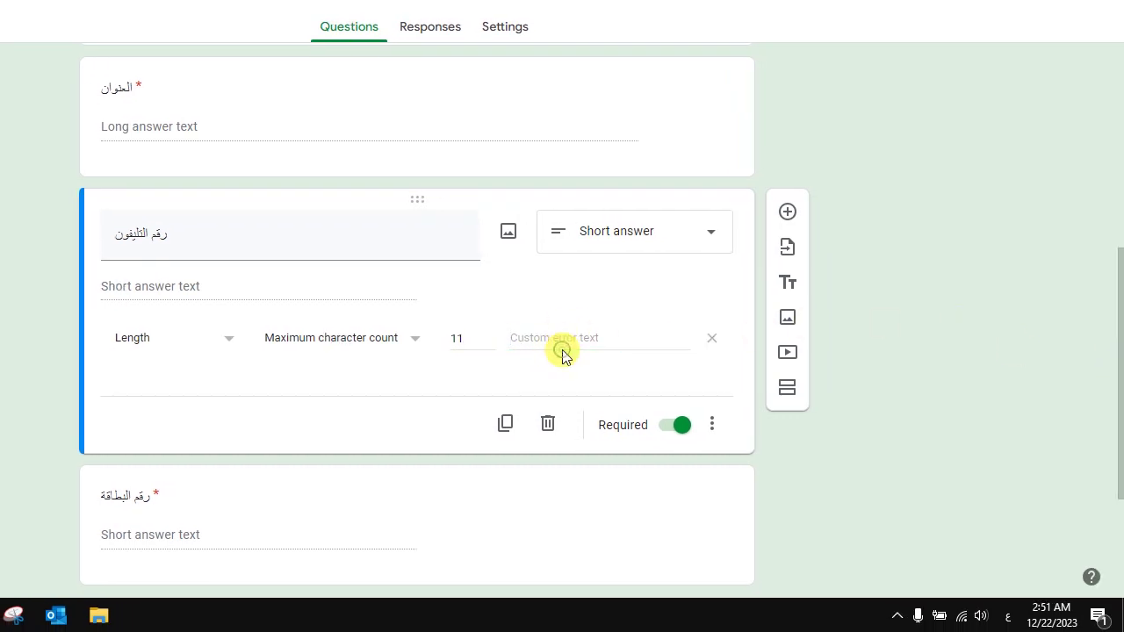
Step: Set the validation error text to 'اكتب رقم التليفون المكون من 11 رقم'
click(562, 350)
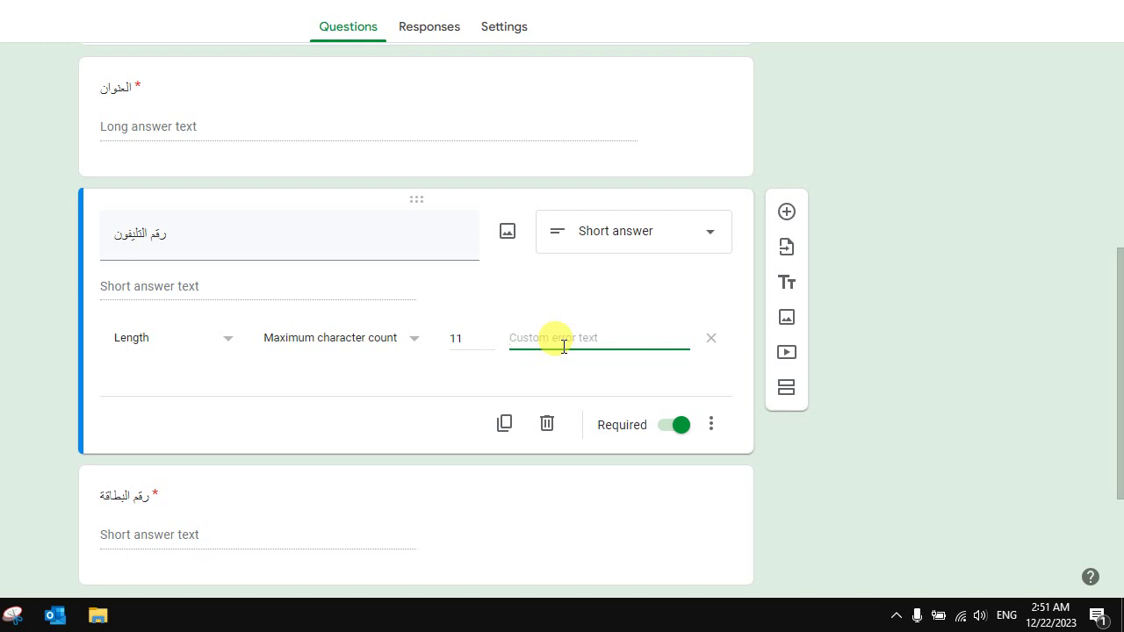
text(sl)
key(BackSpace)
key(BackSpace)
key(alt+shift)
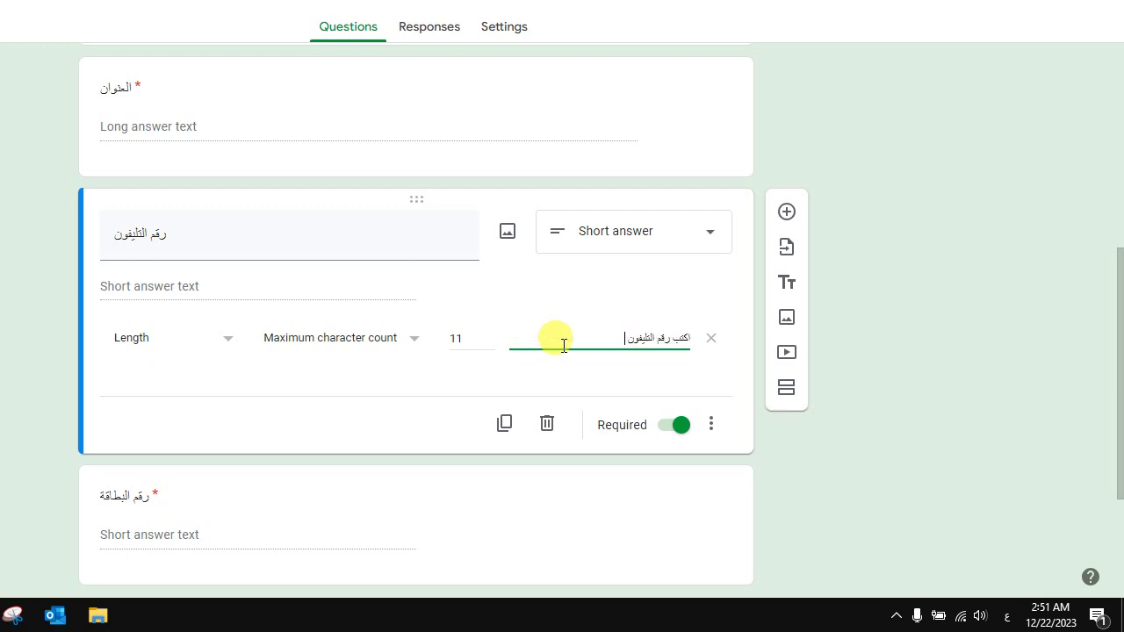
text(11 رقم)
drag(1115, 339, 1111, 446)
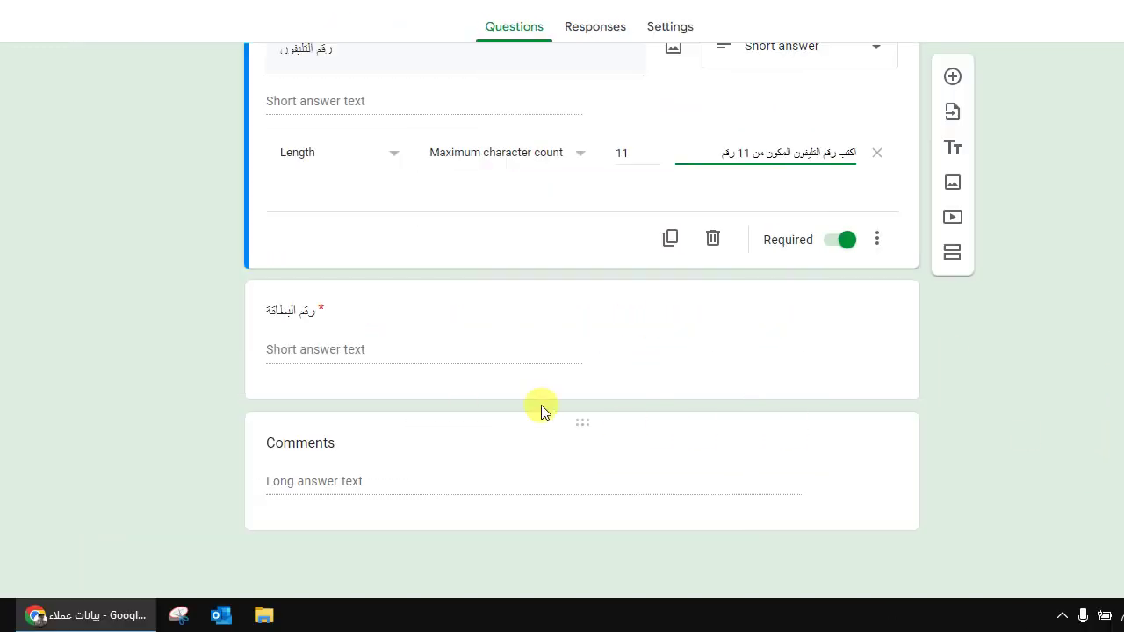
click(363, 372)
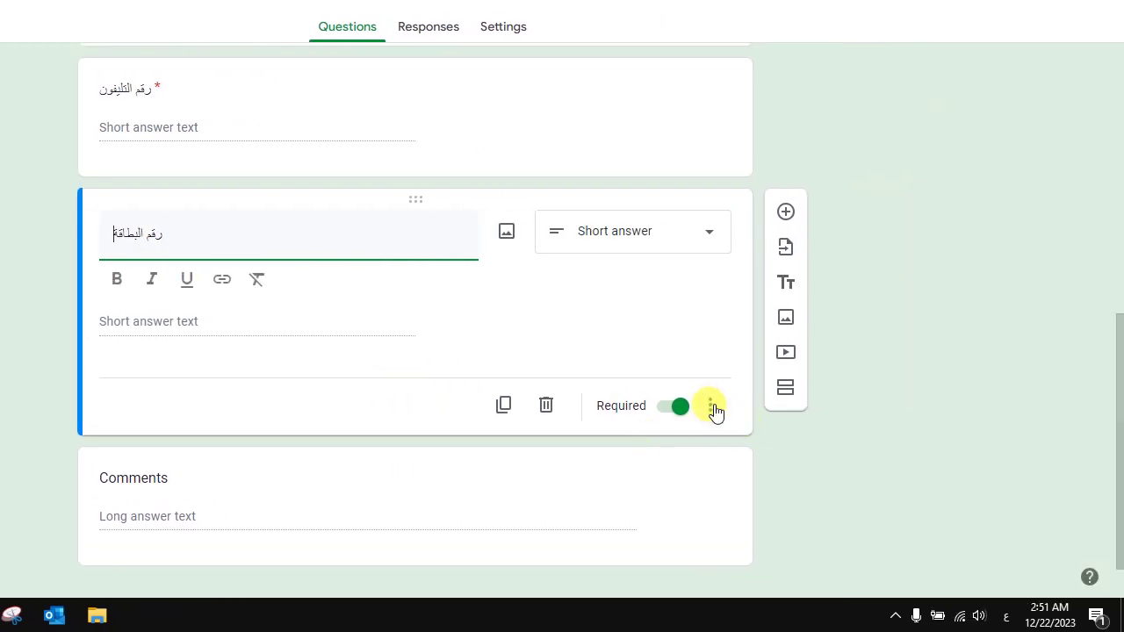
Step: Add length validation to the card-number question with a maximum of 14 characters
click(712, 406)
click(760, 525)
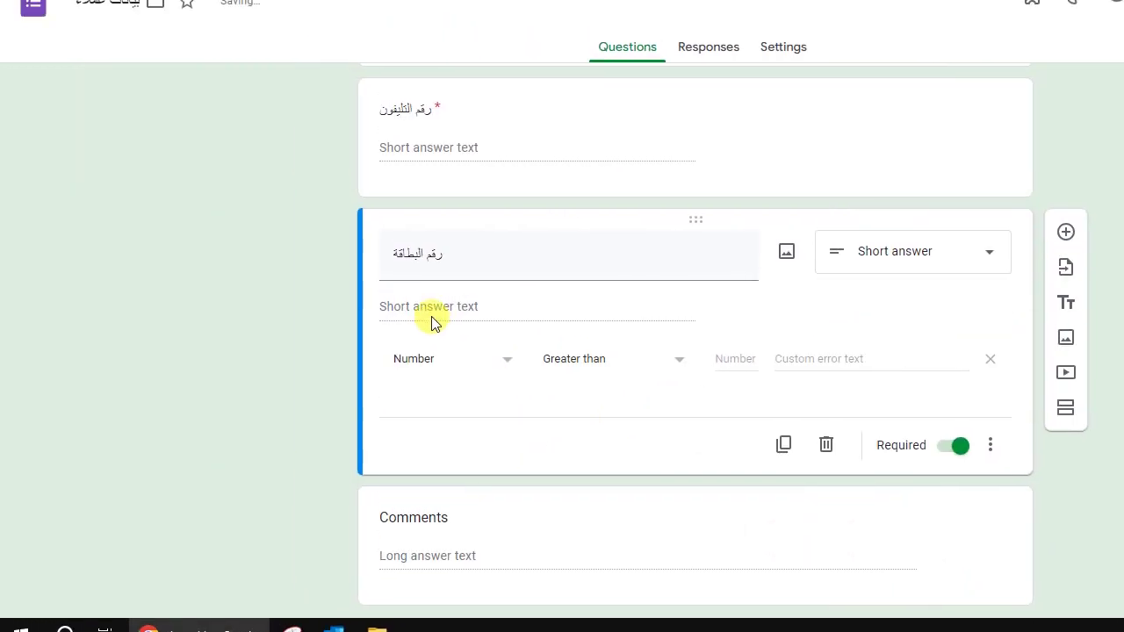
click(451, 356)
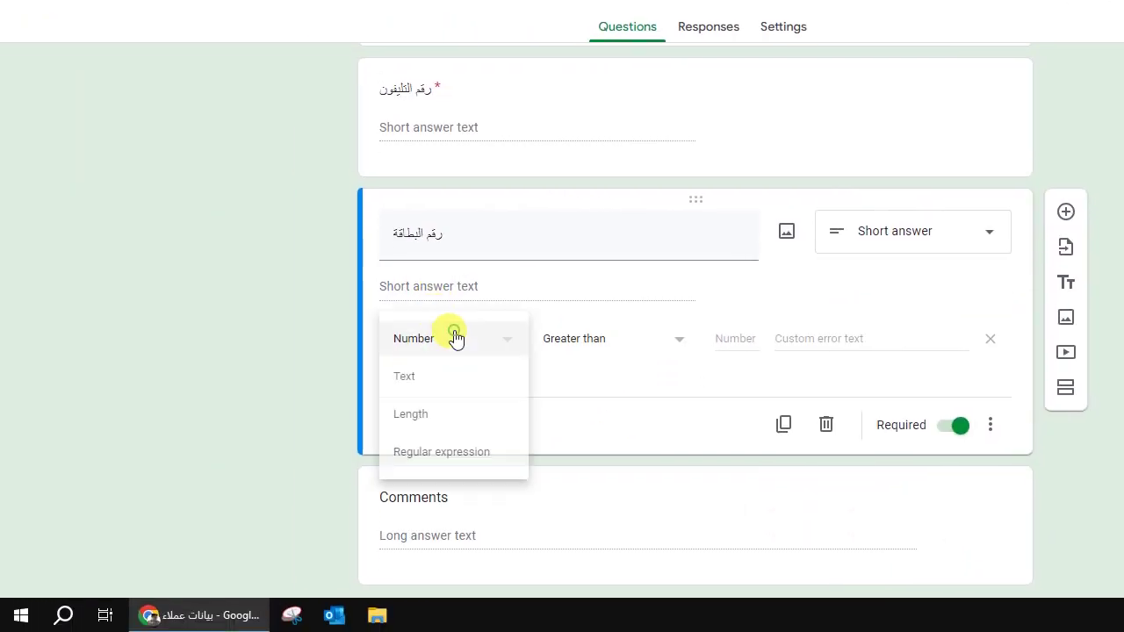
click(455, 417)
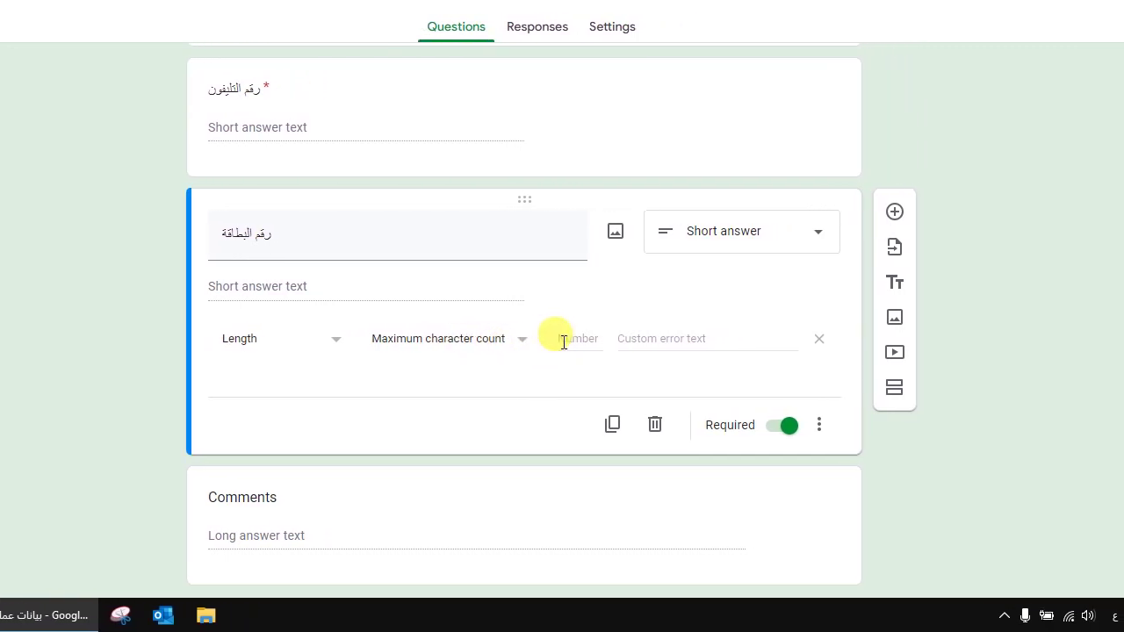
click(584, 342)
text(14)
Step: Set the validation error text to 'اكتب رقم البطاقة المكون من 14 رقم'
click(695, 339)
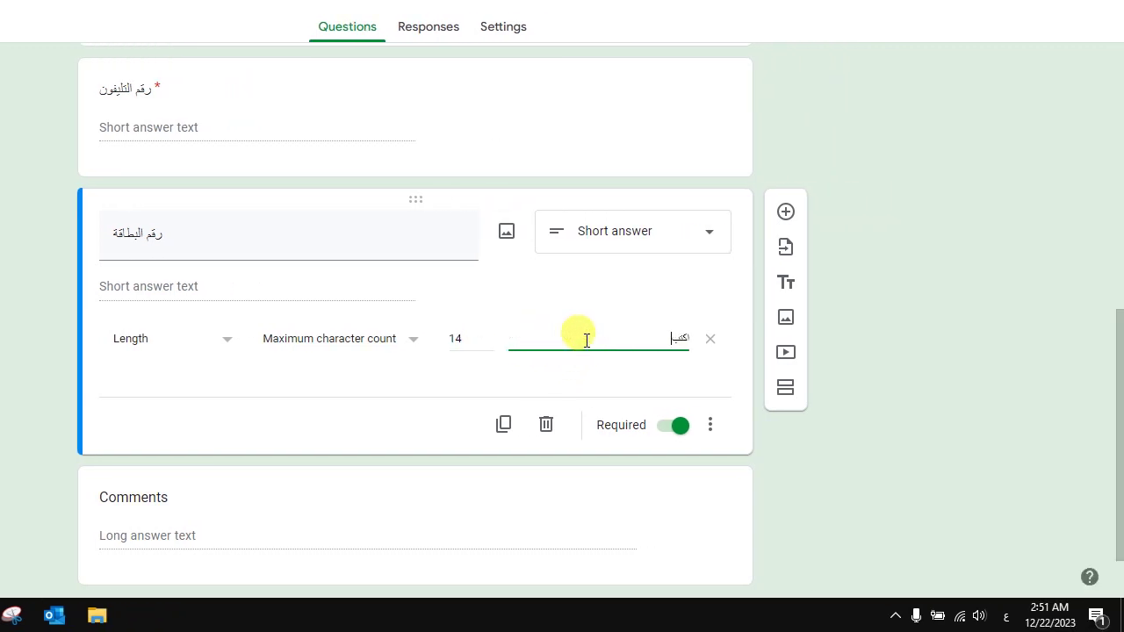
text(اكتب رقم البطاقة المكون من 14 رقم)
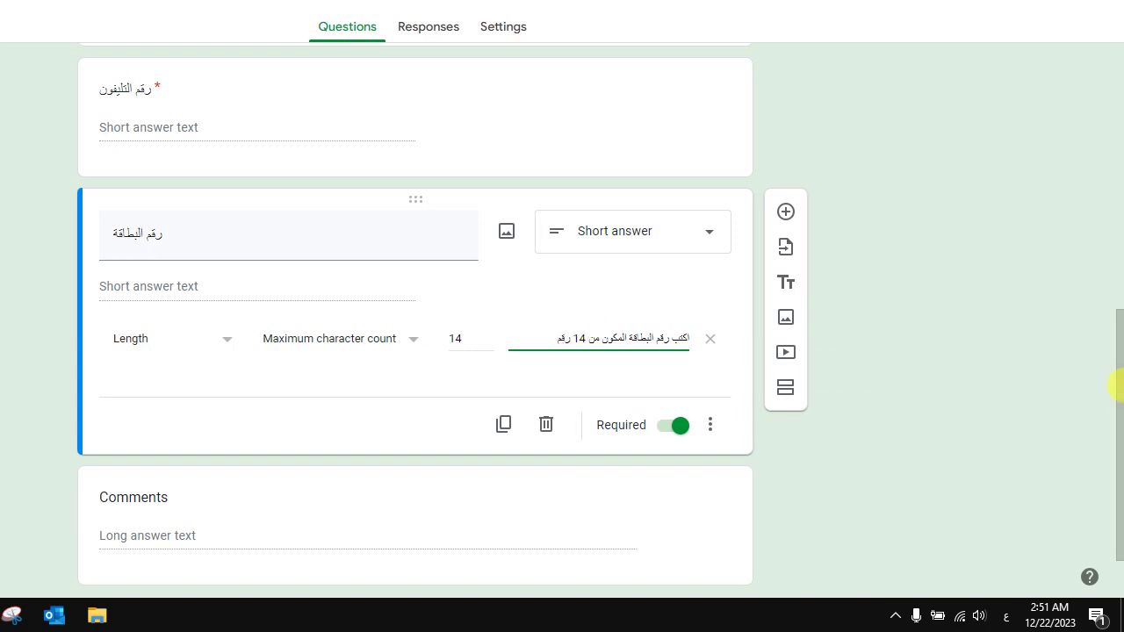
drag(1116, 383, 1115, 261)
mouse_move(1115, 320)
mouse_down()
mouse_move(1116, 344)
mouse_move(1116, 329)
mouse_up()
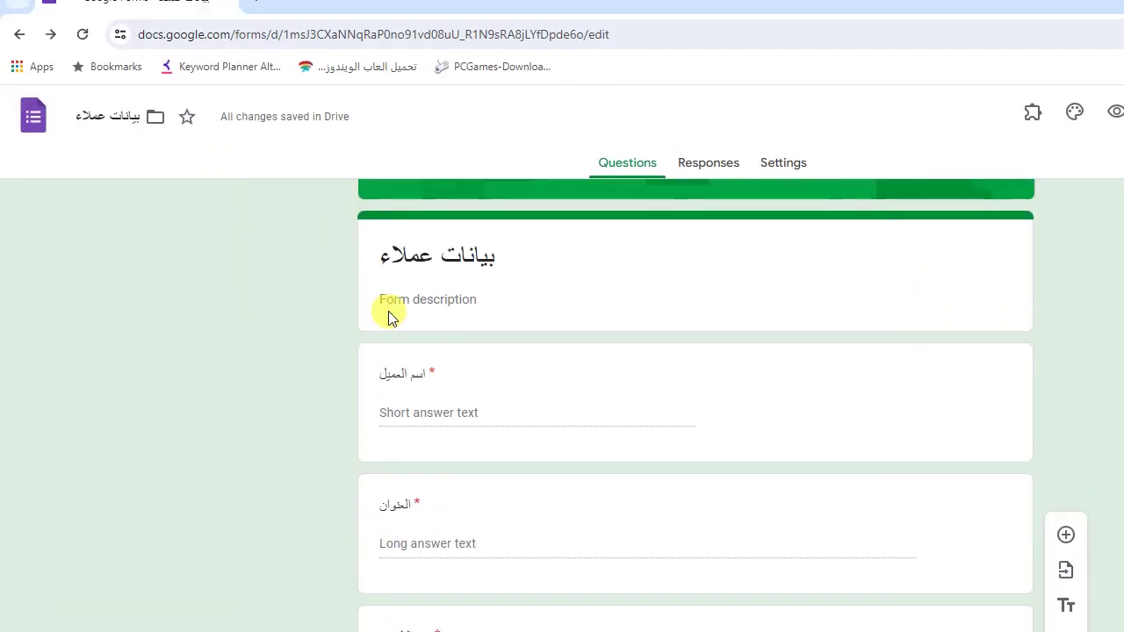
click(276, 156)
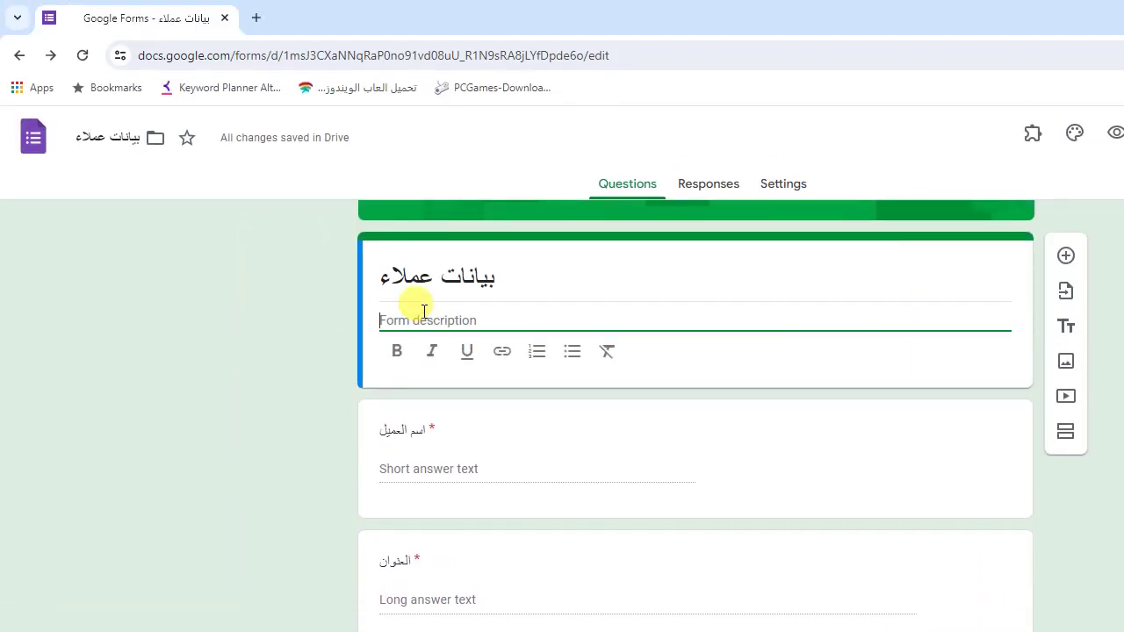
Step: Enter the form description 'استمارة لملء بيانات العملاء'
text(استم)
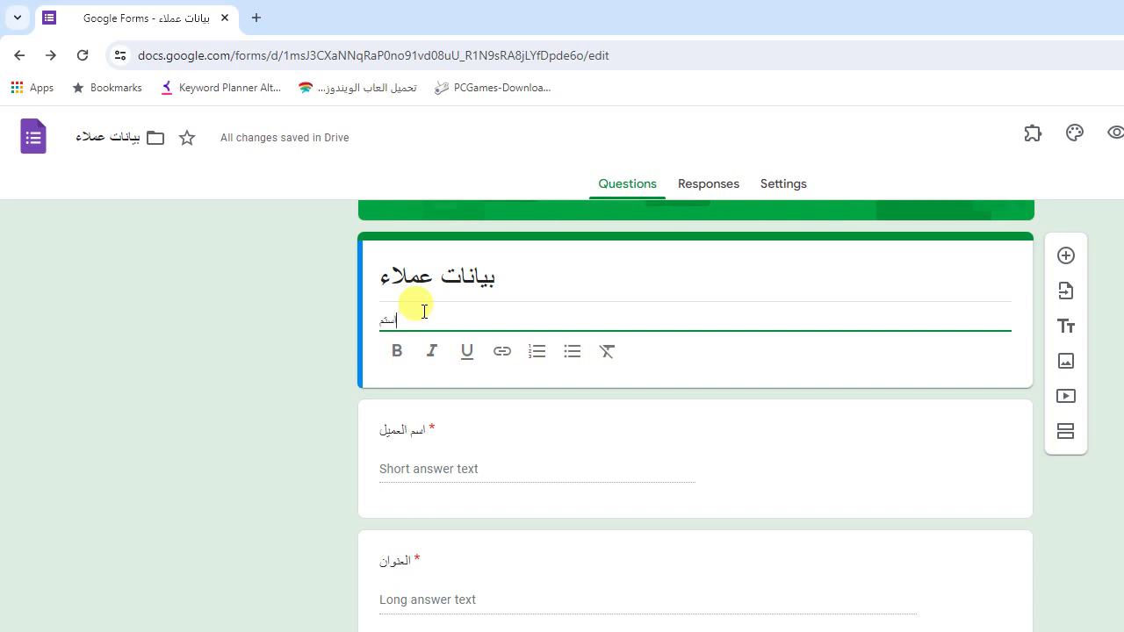
text(ارة لماذ)
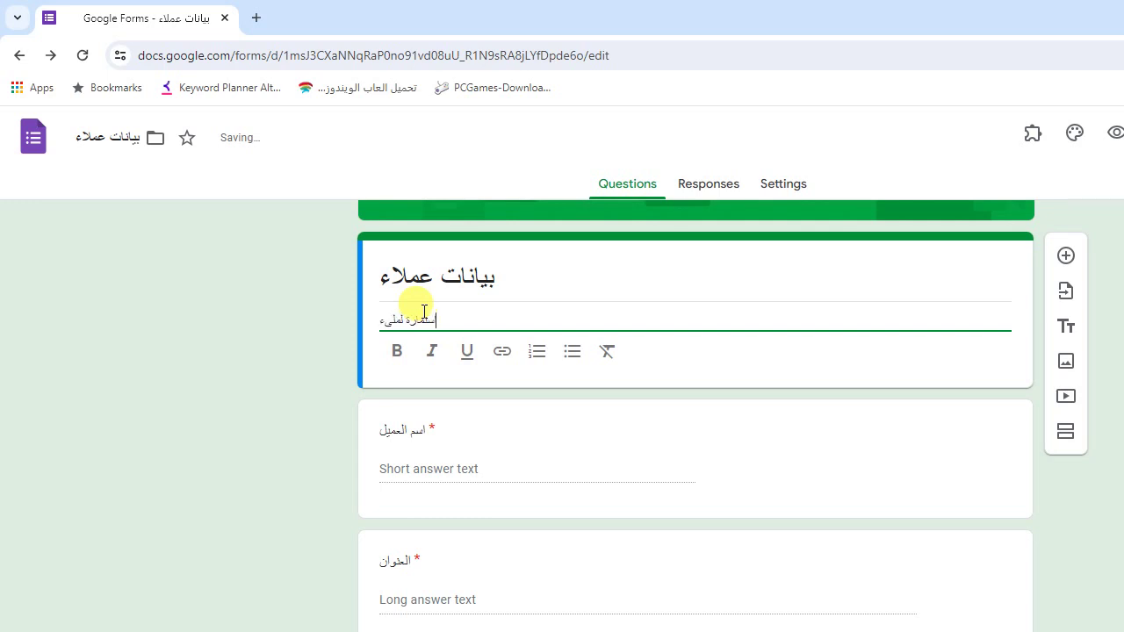
text(بيانات العملاء)
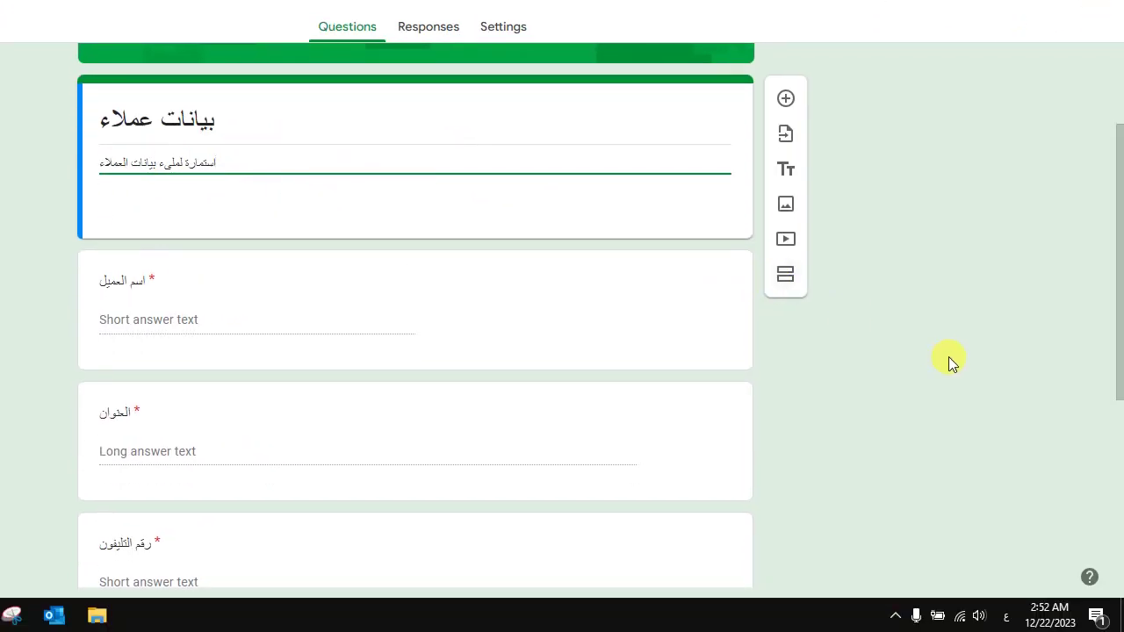
click(951, 361)
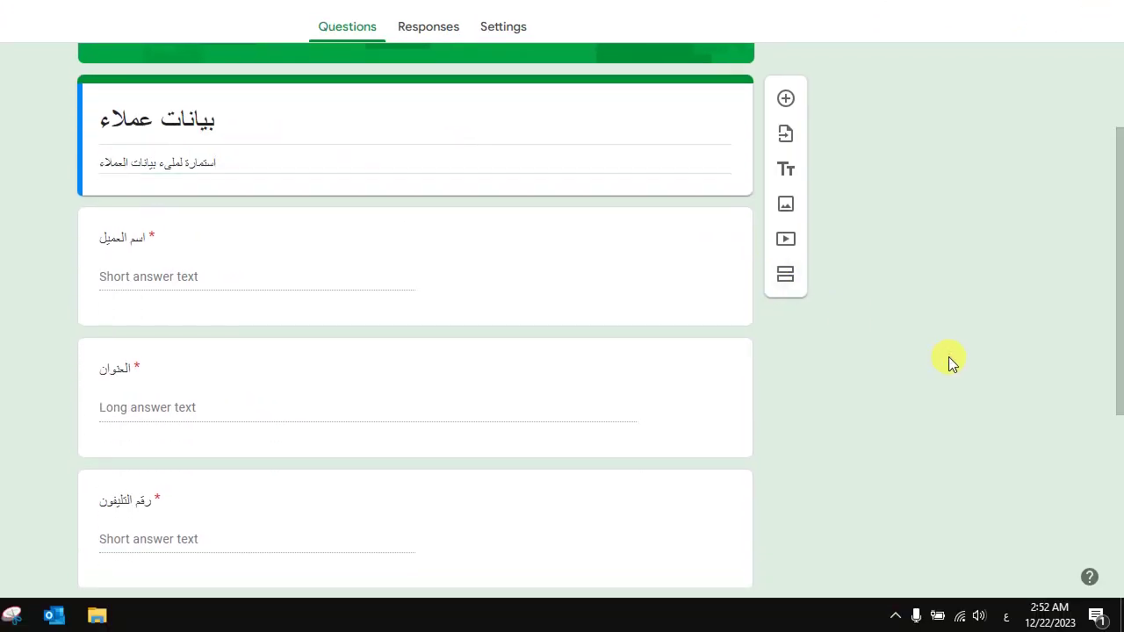
scroll(1041, 352, down, 5)
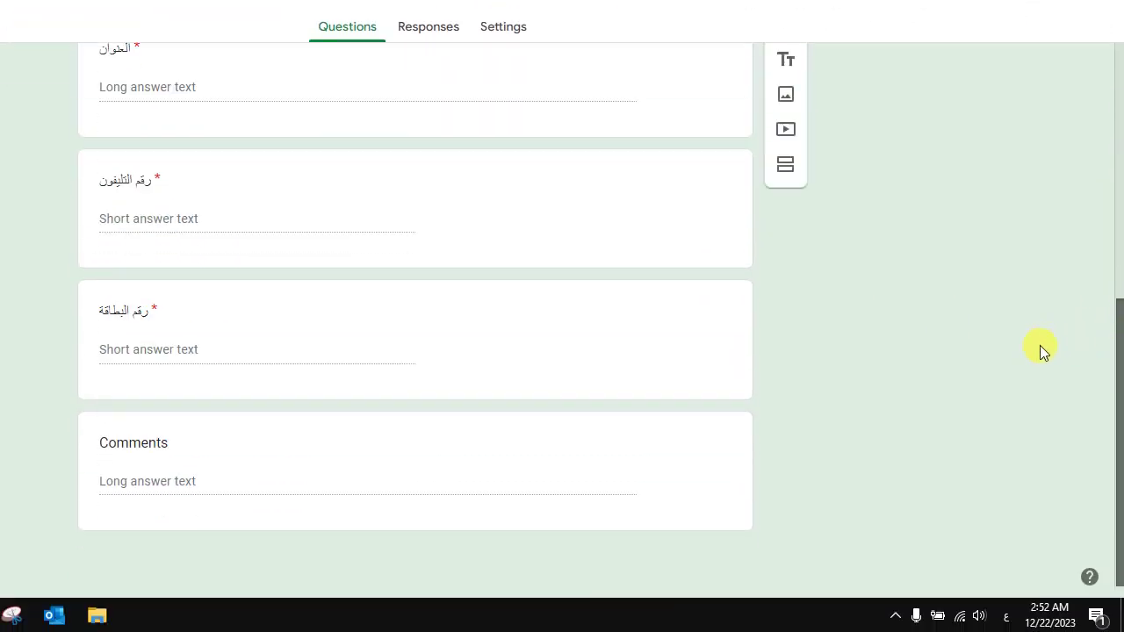
drag(1119, 369, 1111, 19)
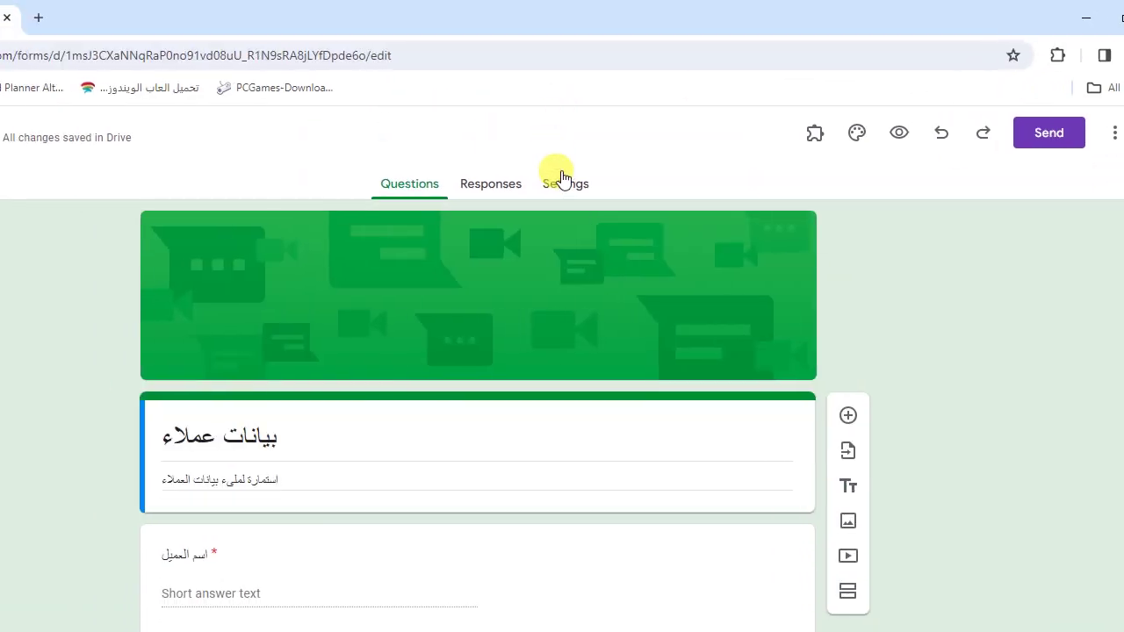
Step: In Settings > Responses, switch off 'Limit to 1 response' so no sign-in is needed
click(499, 25)
click(761, 426)
drag(1113, 307, 1113, 323)
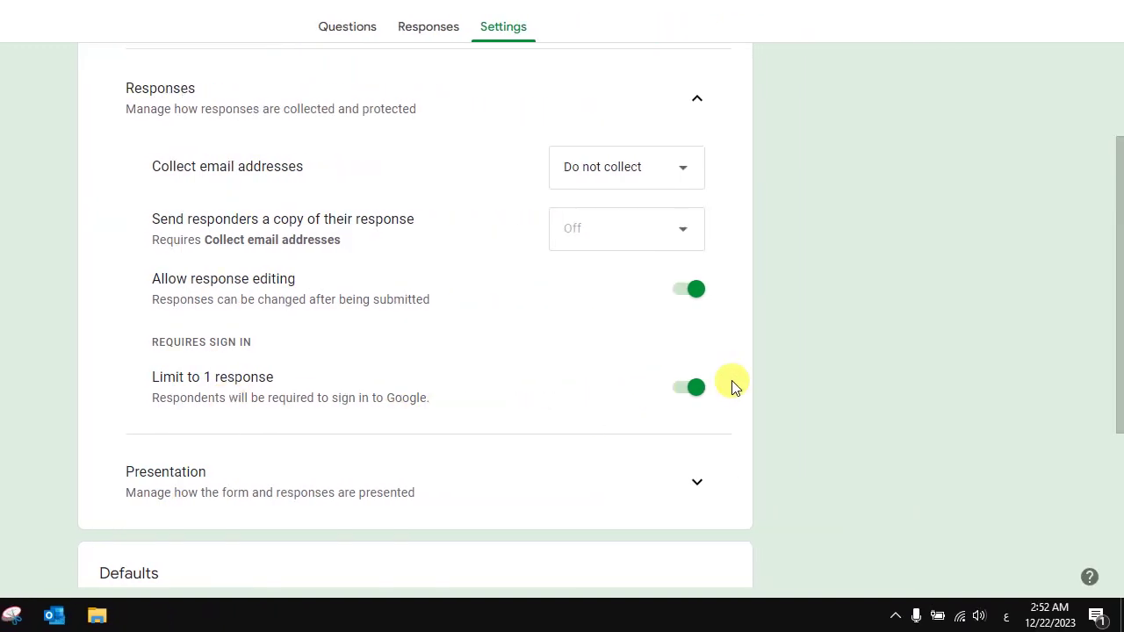
click(671, 387)
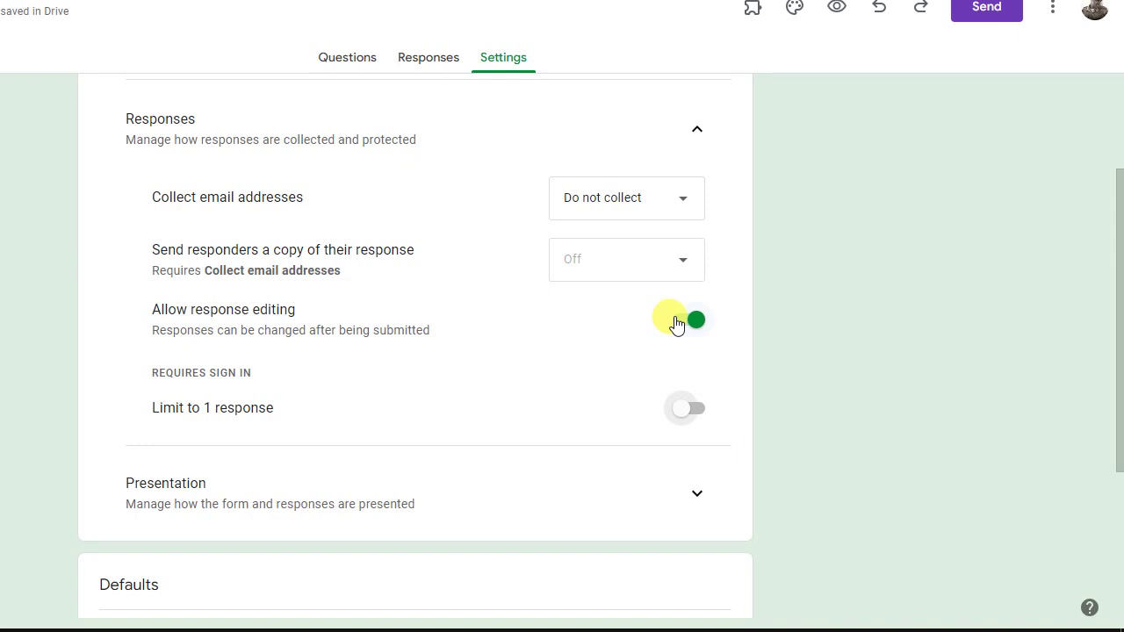
click(1030, 285)
drag(1118, 325, 1104, 184)
drag(1105, 277, 1101, 243)
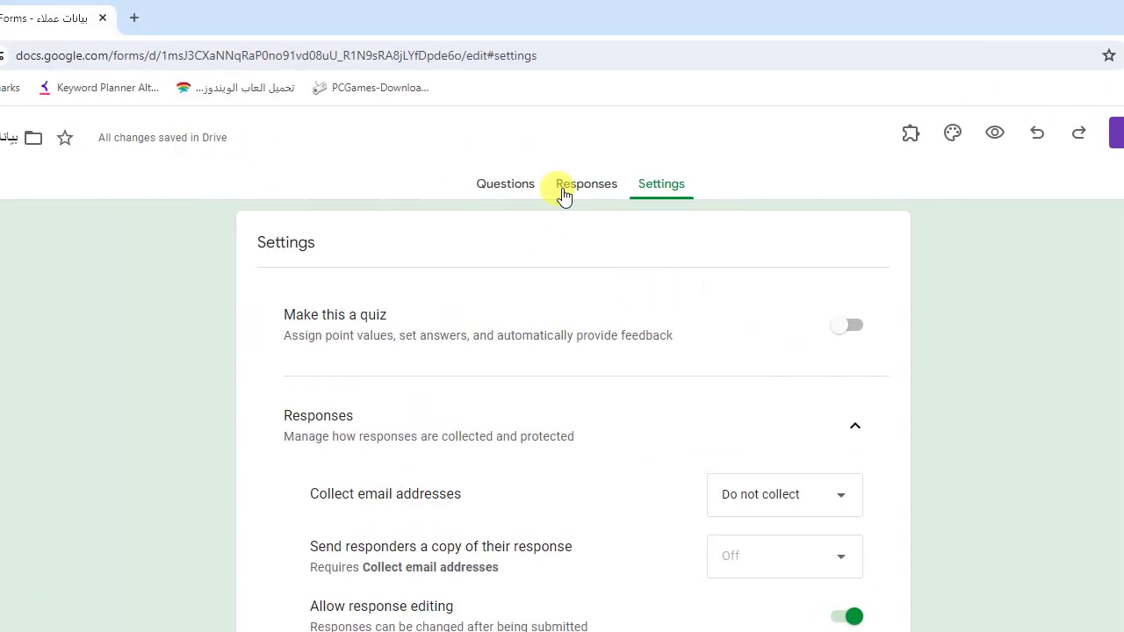
click(362, 193)
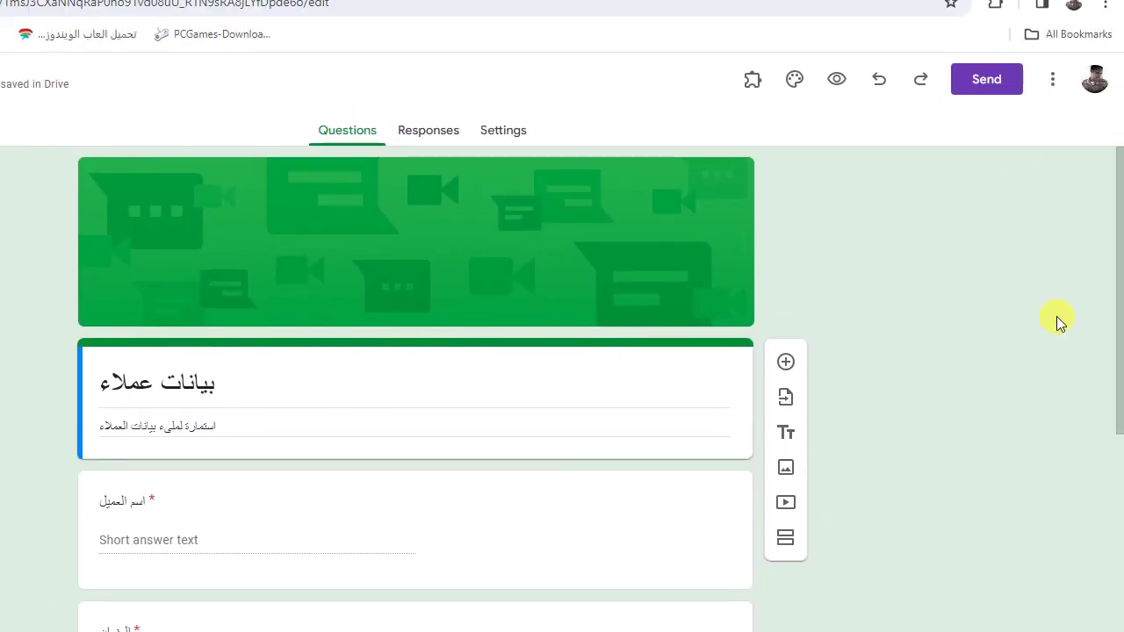
Step: Copy the form's shortened forms.gle share link from the Send dialog, then cancel it
drag(1116, 329, 1115, 514)
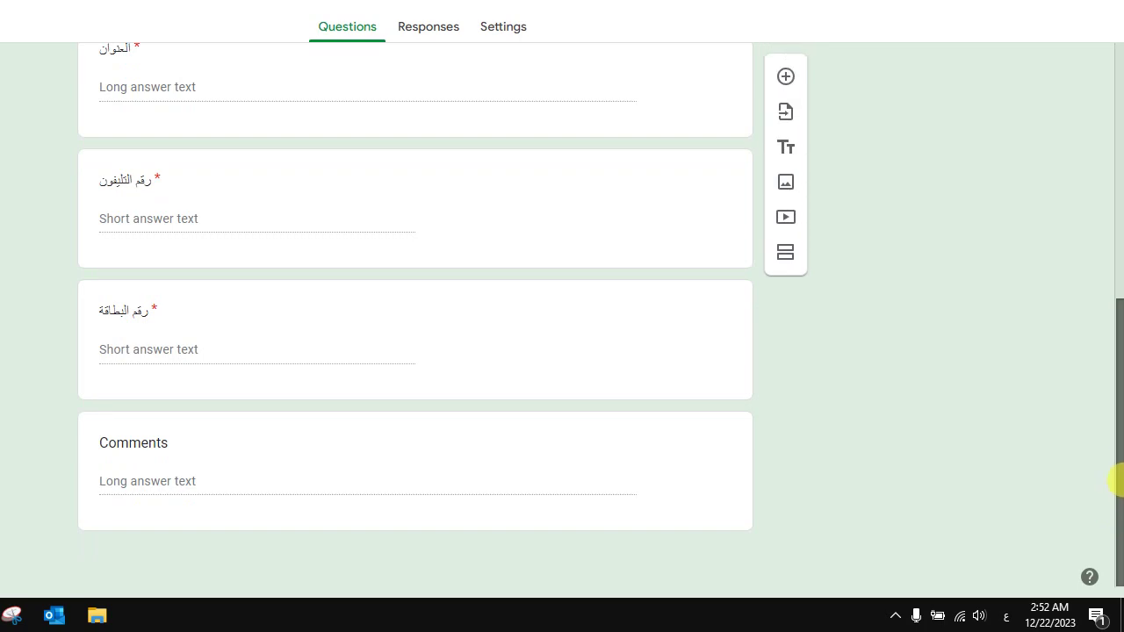
drag(1118, 419, 1115, 238)
drag(1117, 318, 1119, 237)
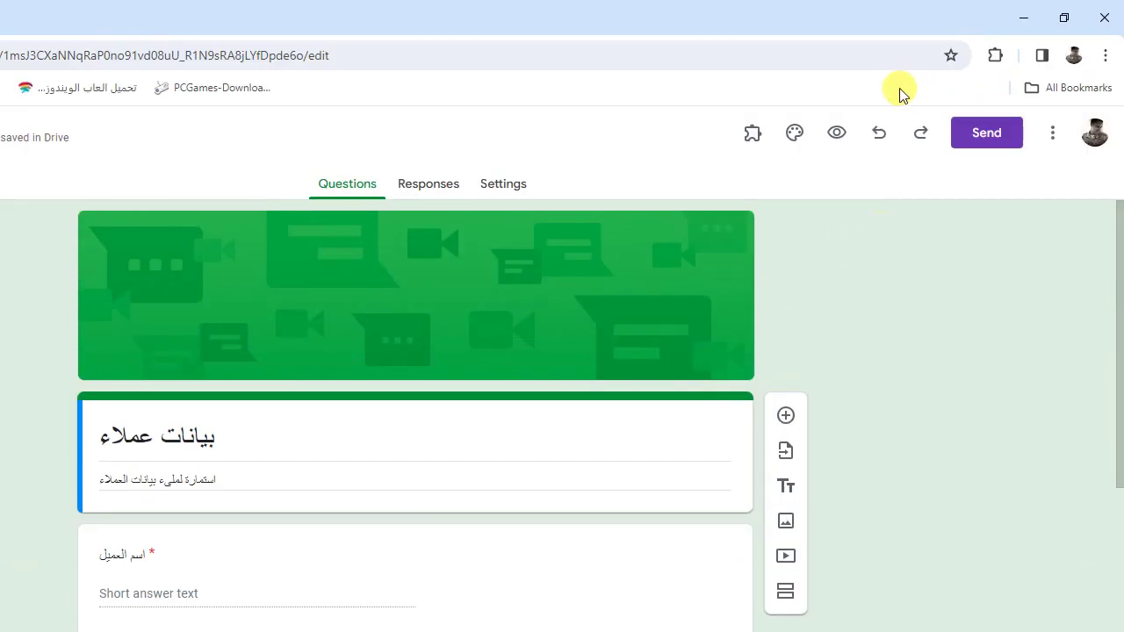
click(983, 132)
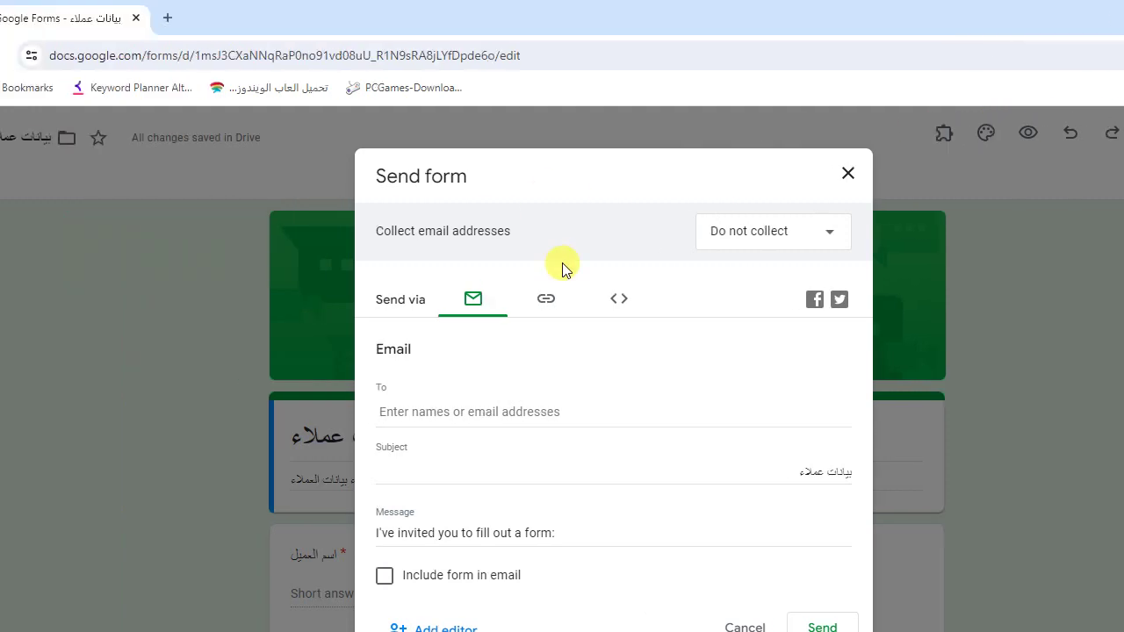
click(562, 307)
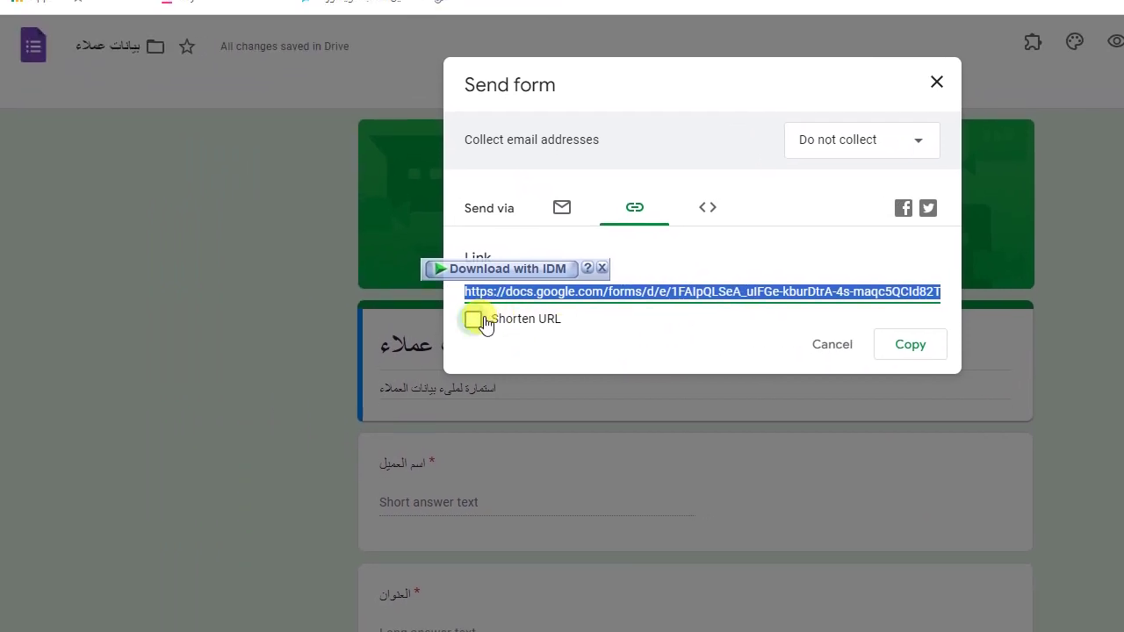
click(369, 288)
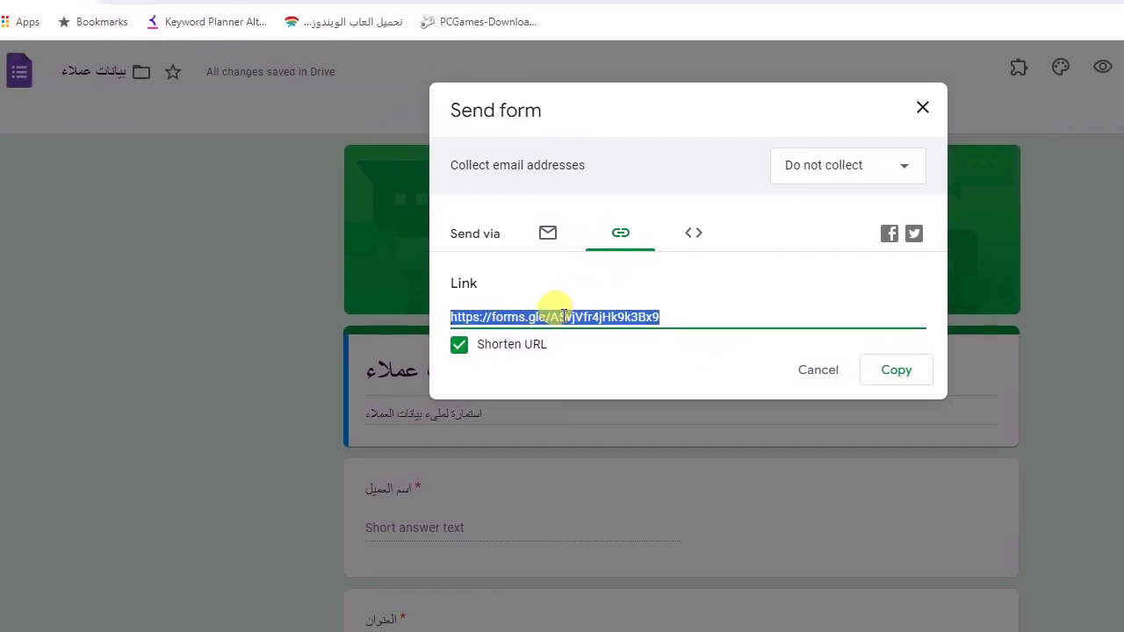
right_click(563, 316)
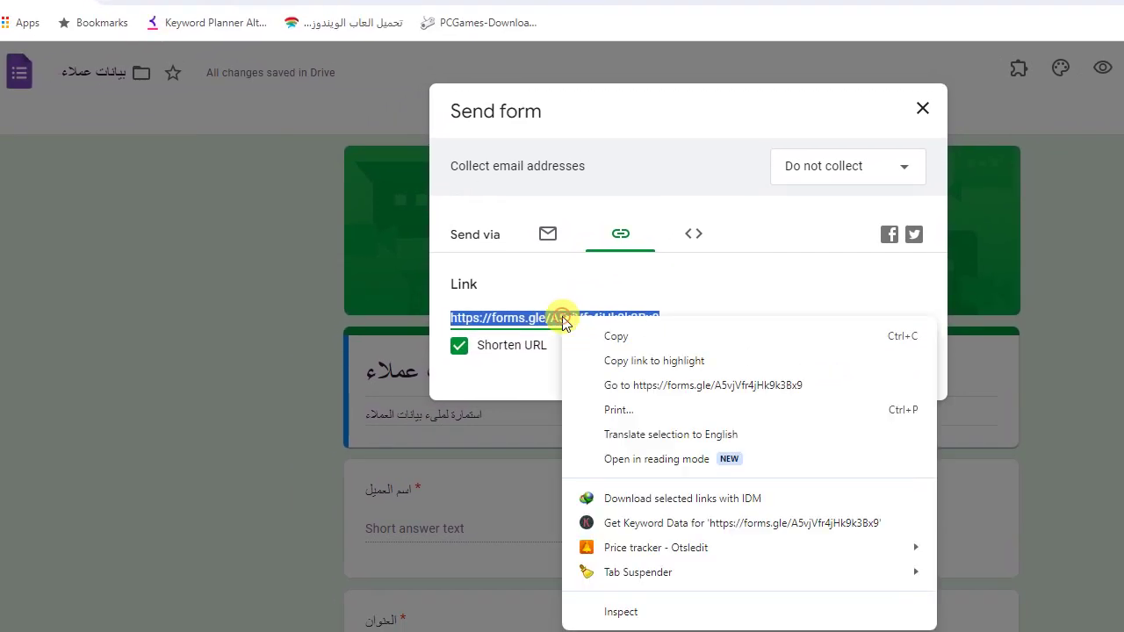
click(614, 334)
click(614, 297)
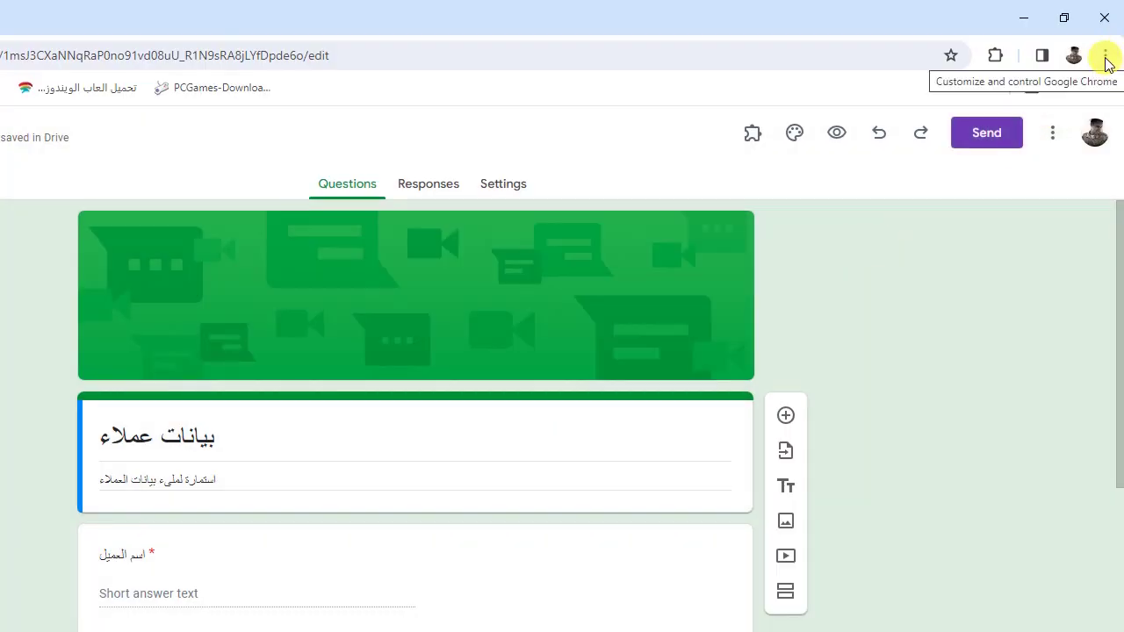
click(1106, 56)
Step: Load the forms.gle short link in a new Incognito window, then minimize that window
click(970, 148)
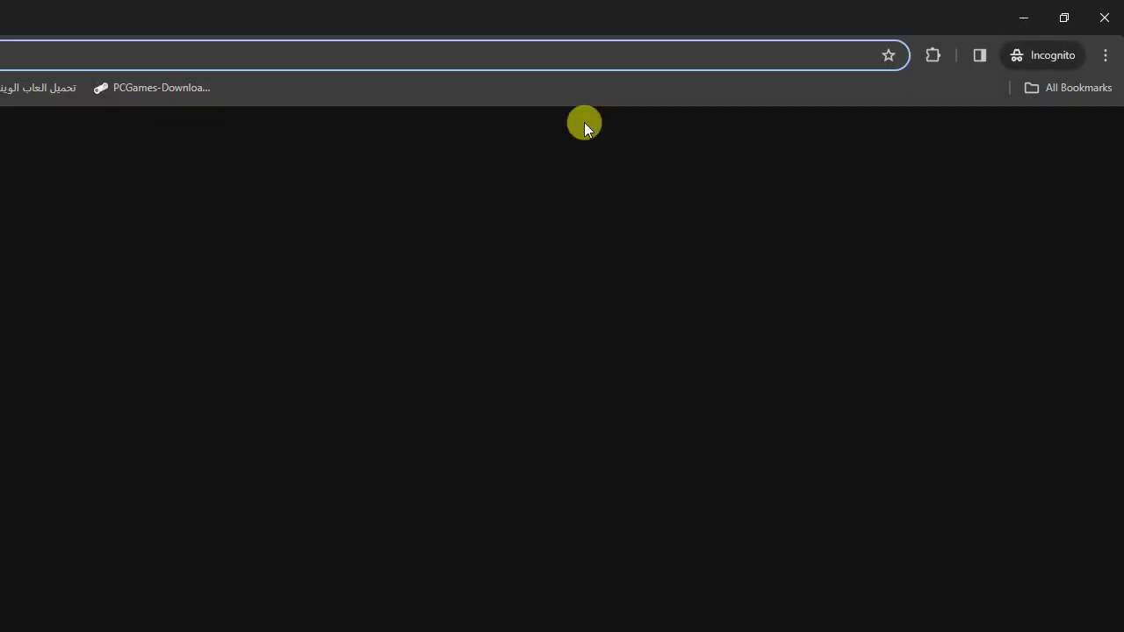
key(ctrl+v)
key(Return)
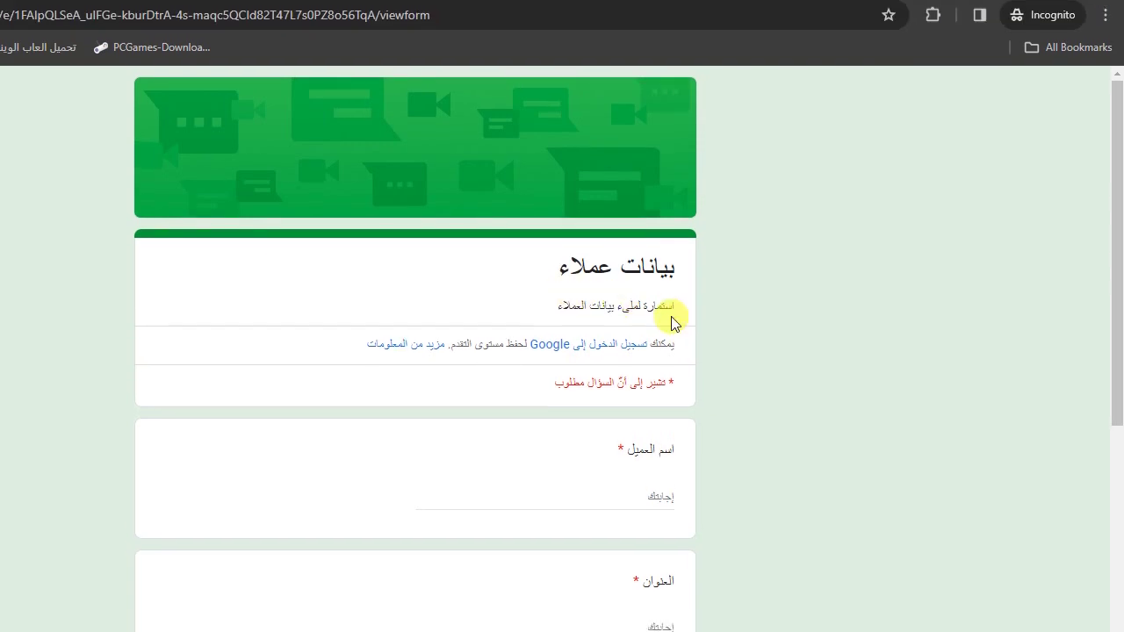
drag(1113, 213, 1096, 476)
click(1020, 20)
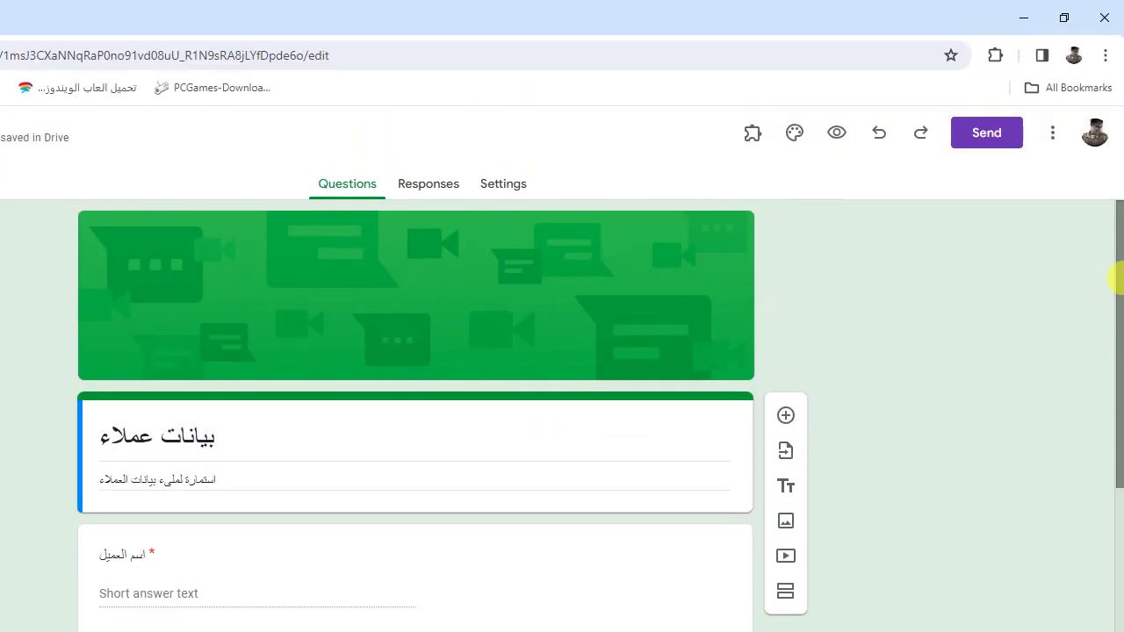
drag(1118, 120, 1115, 146)
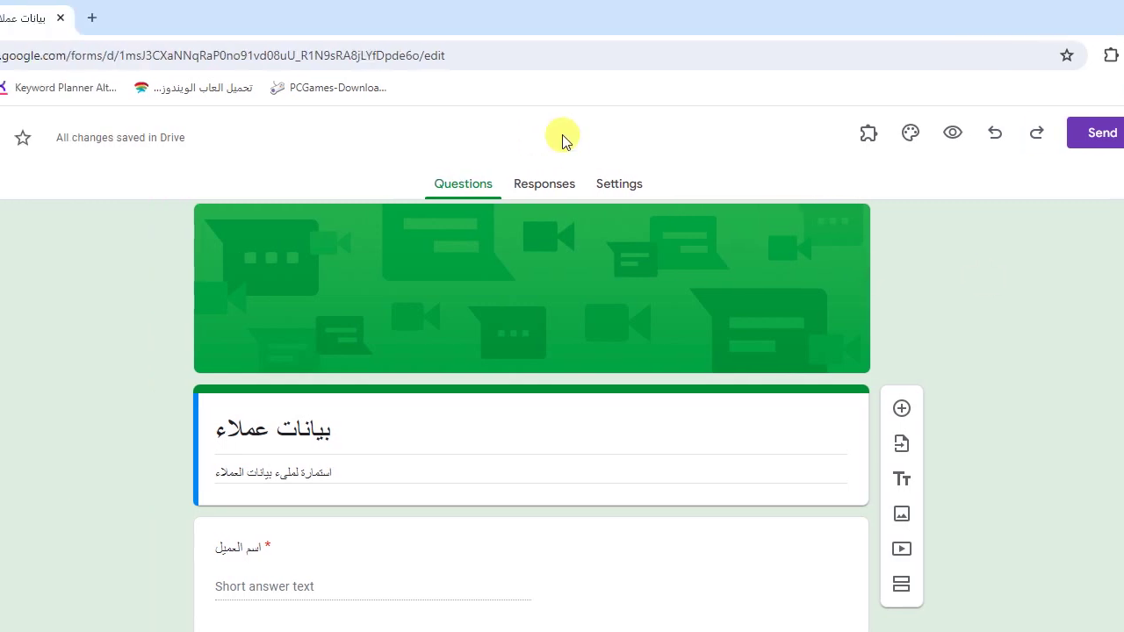
Step: Link the form's responses to a new spreadsheet named بيانات عملاء (Responses)
click(430, 184)
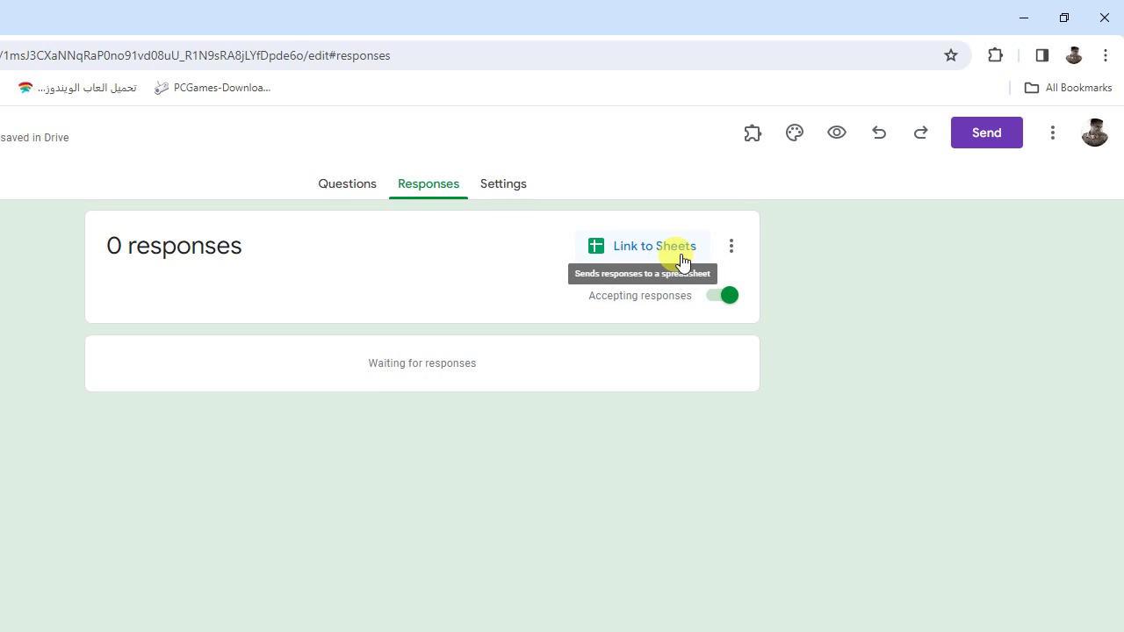
click(682, 261)
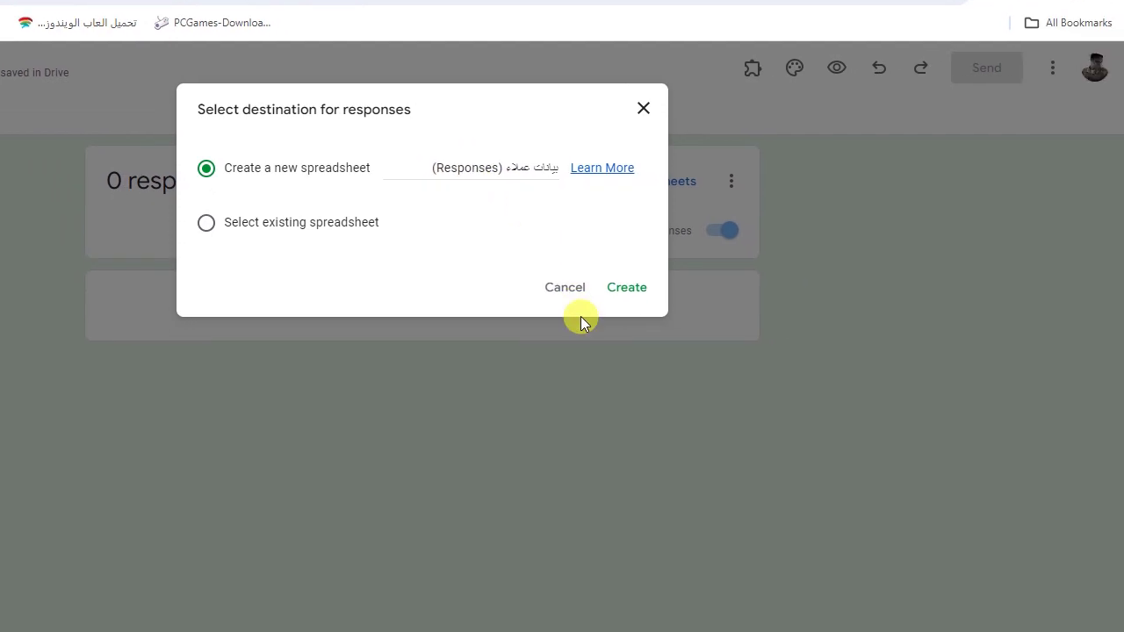
click(710, 352)
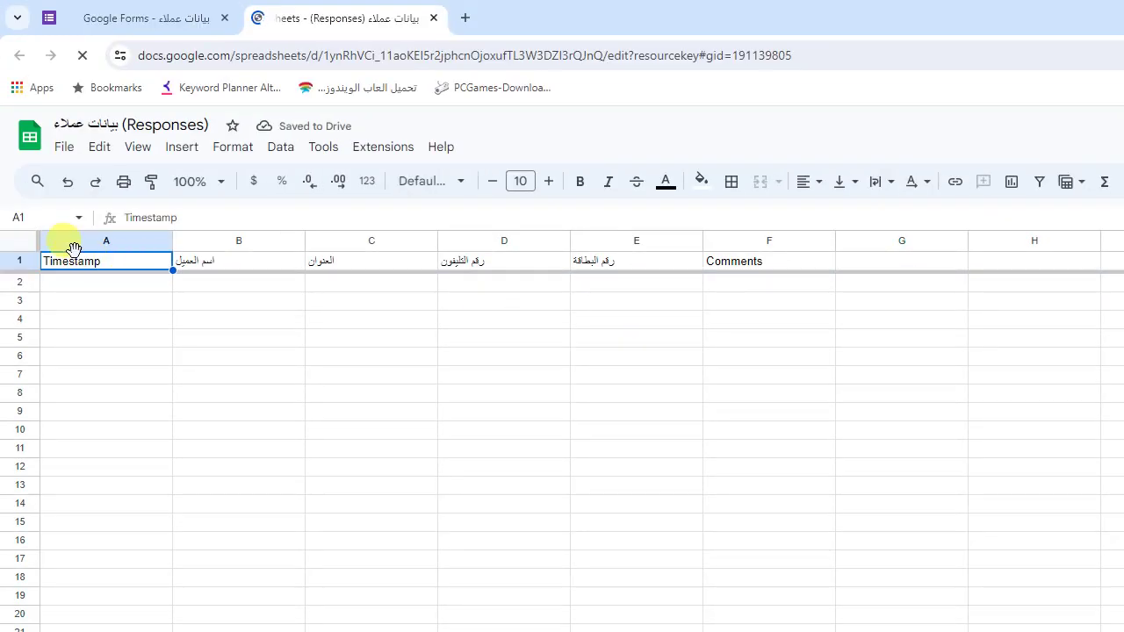
Step: Fill header row A1:F1 yellow, make it bold and centre the text
key(shift+Right)
key(shift+Right)
key(shift+Right)
key(shift+Right)
key(shift+Right)
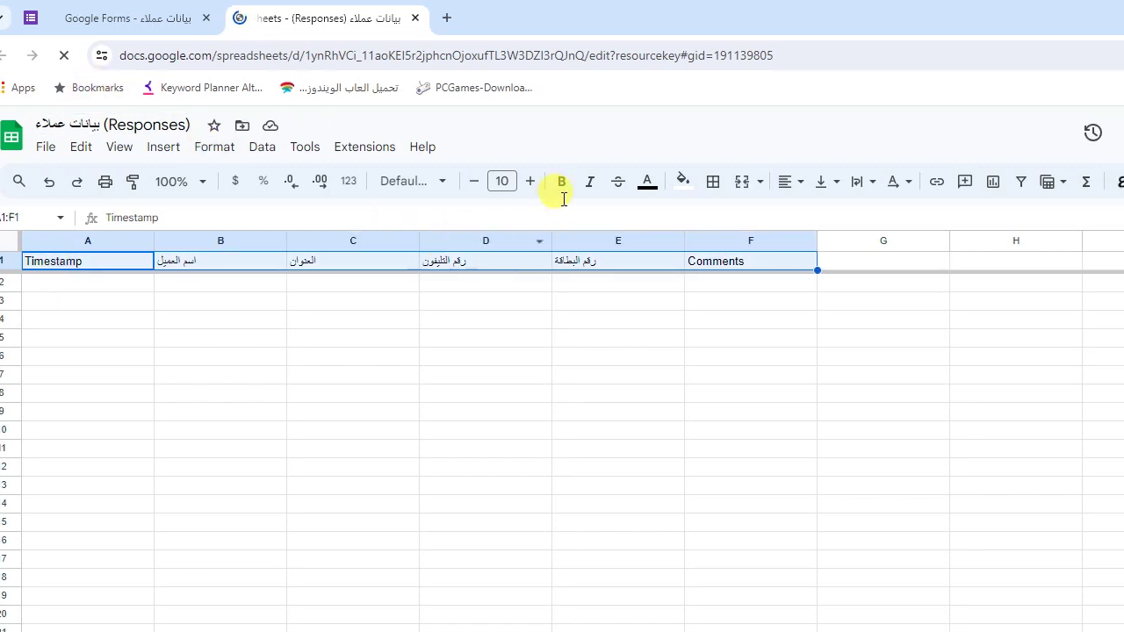
click(553, 182)
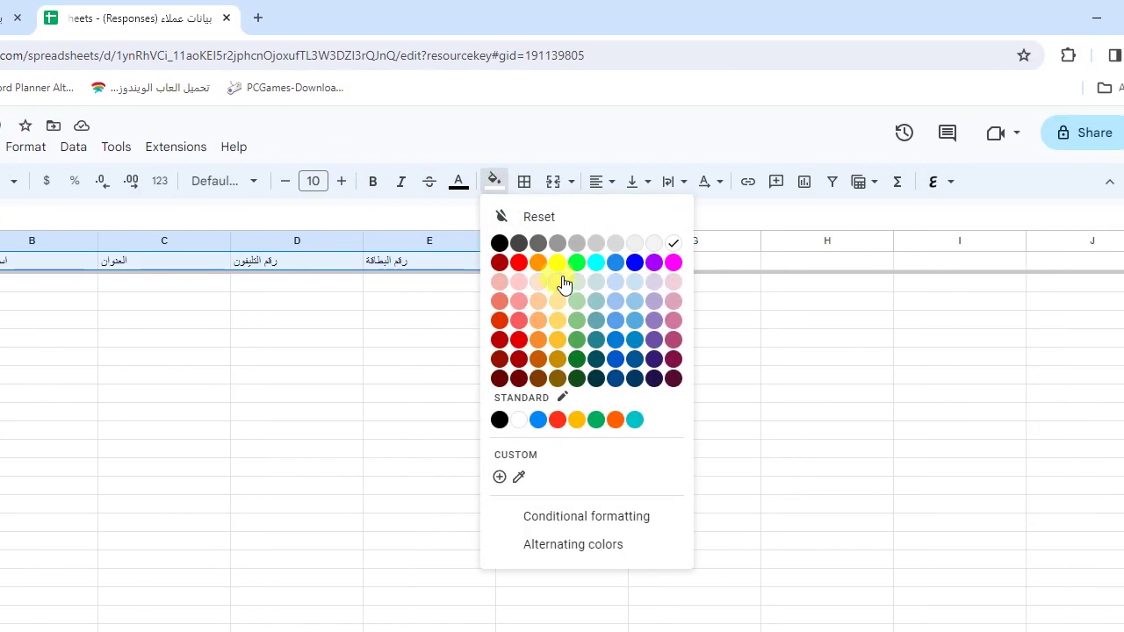
click(611, 261)
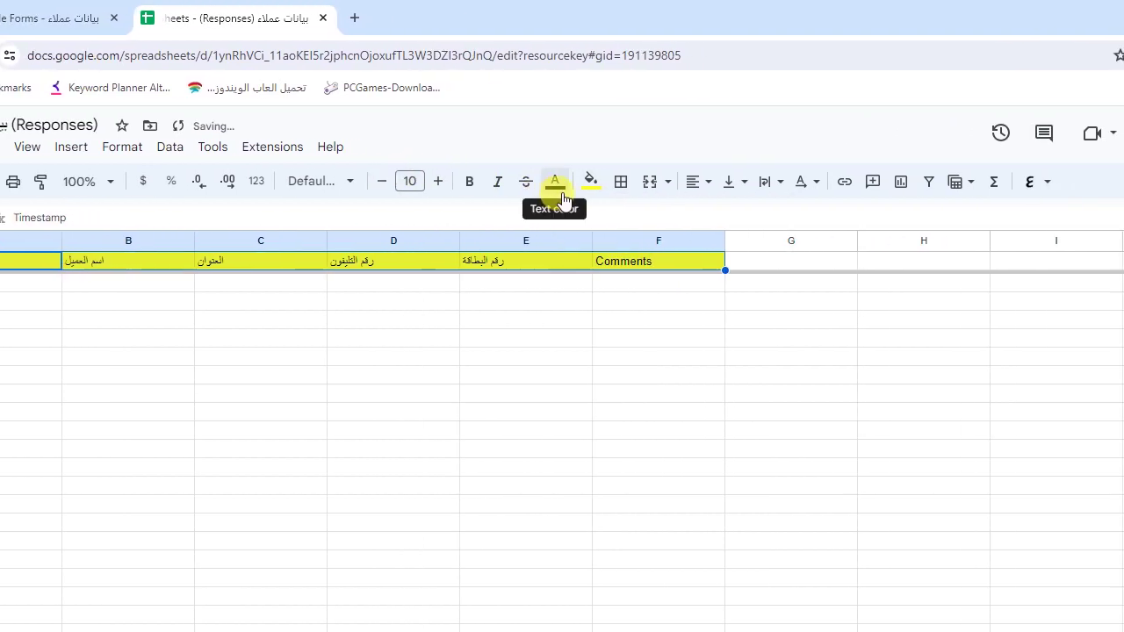
click(551, 182)
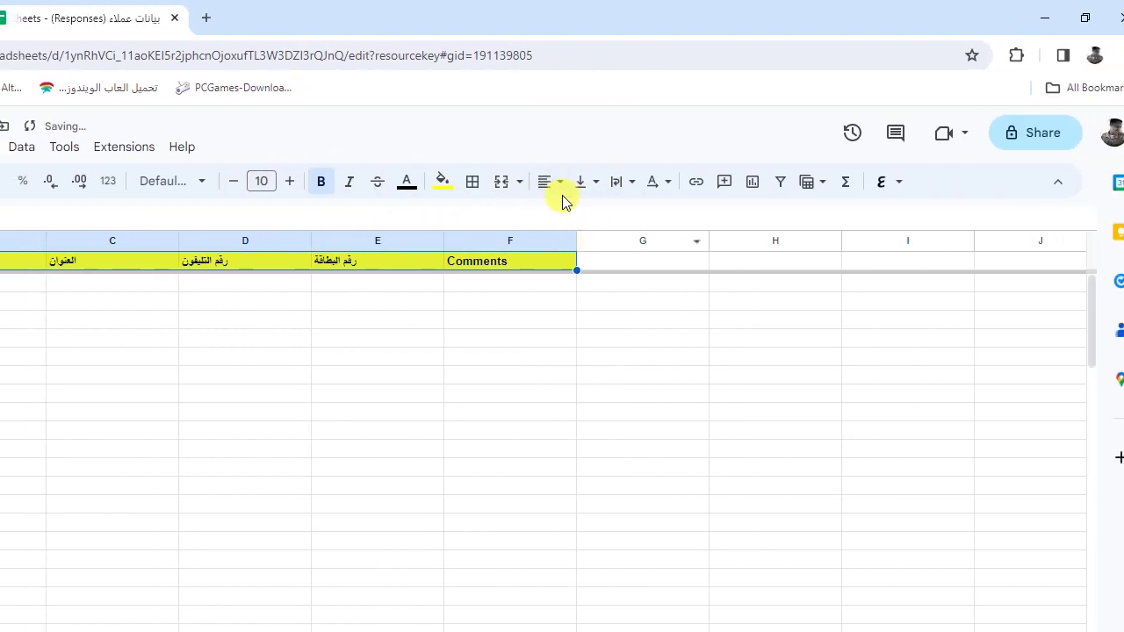
click(554, 185)
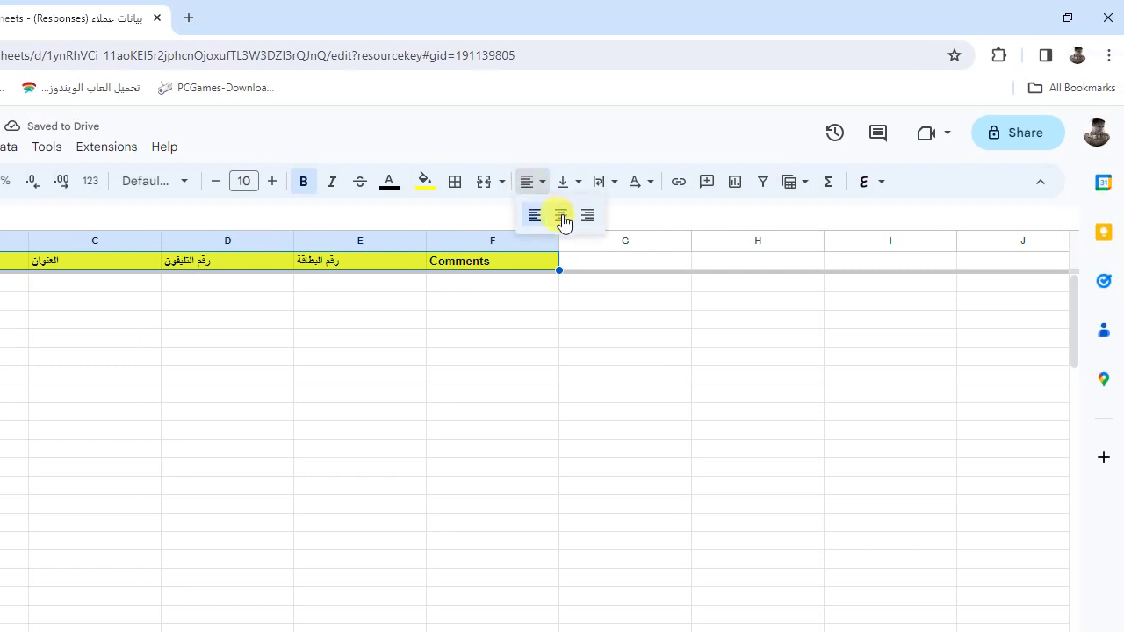
click(561, 216)
Step: Raise the header font size to 12 and bring the public form window back
click(268, 181)
click(267, 181)
click(342, 285)
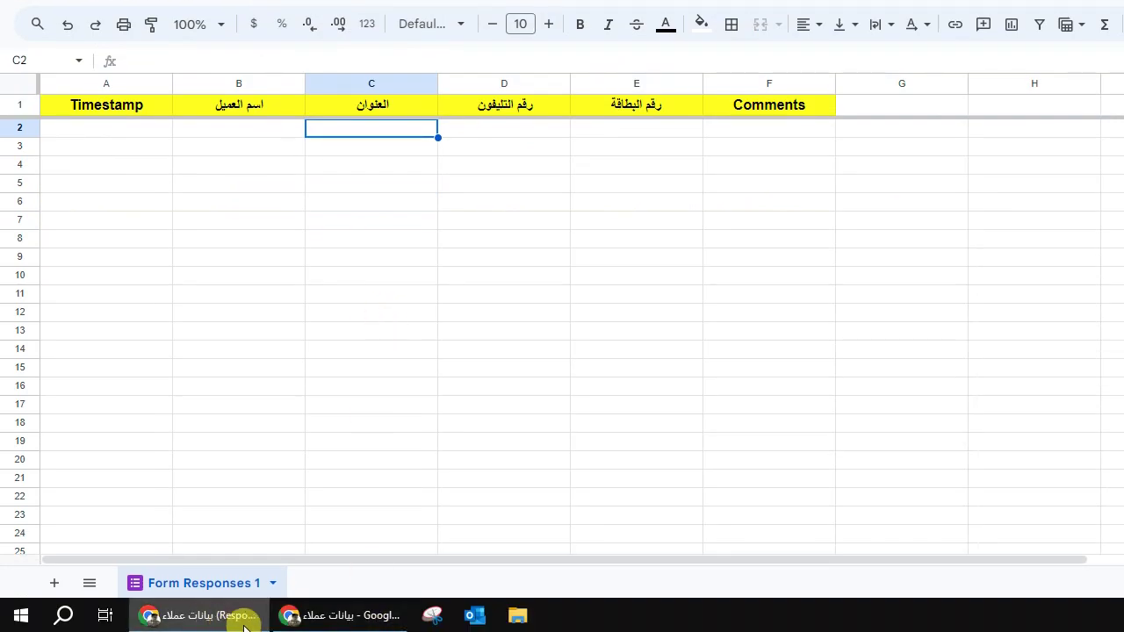
click(321, 613)
drag(1113, 299, 1115, 176)
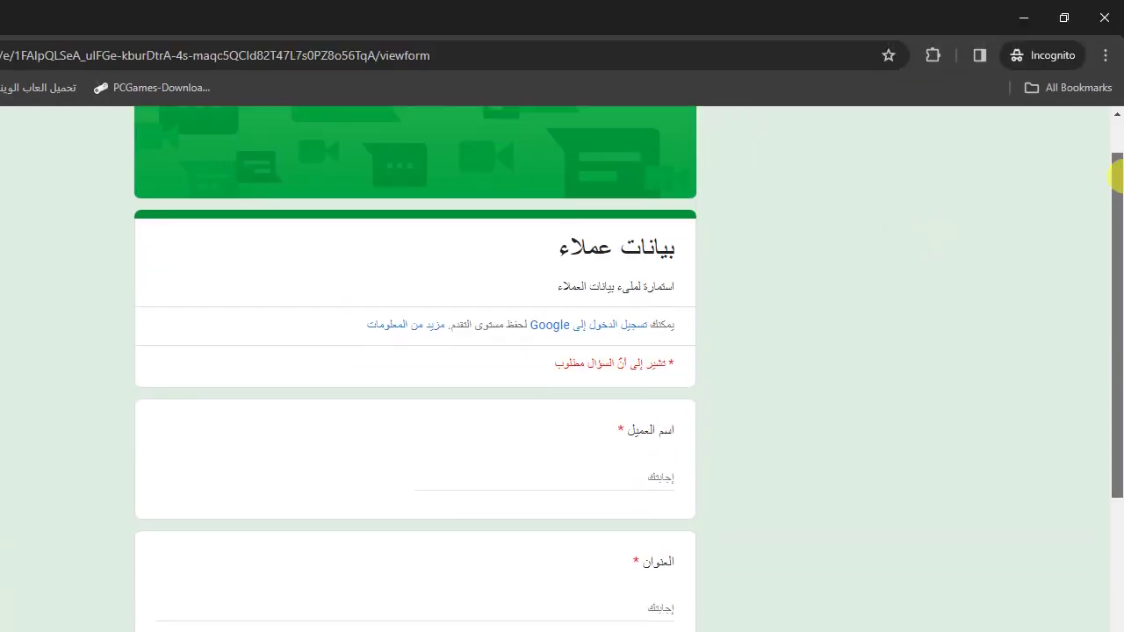
Step: Fill in the customer's name, address and phone number, correcting the invalid phone entry
click(585, 474)
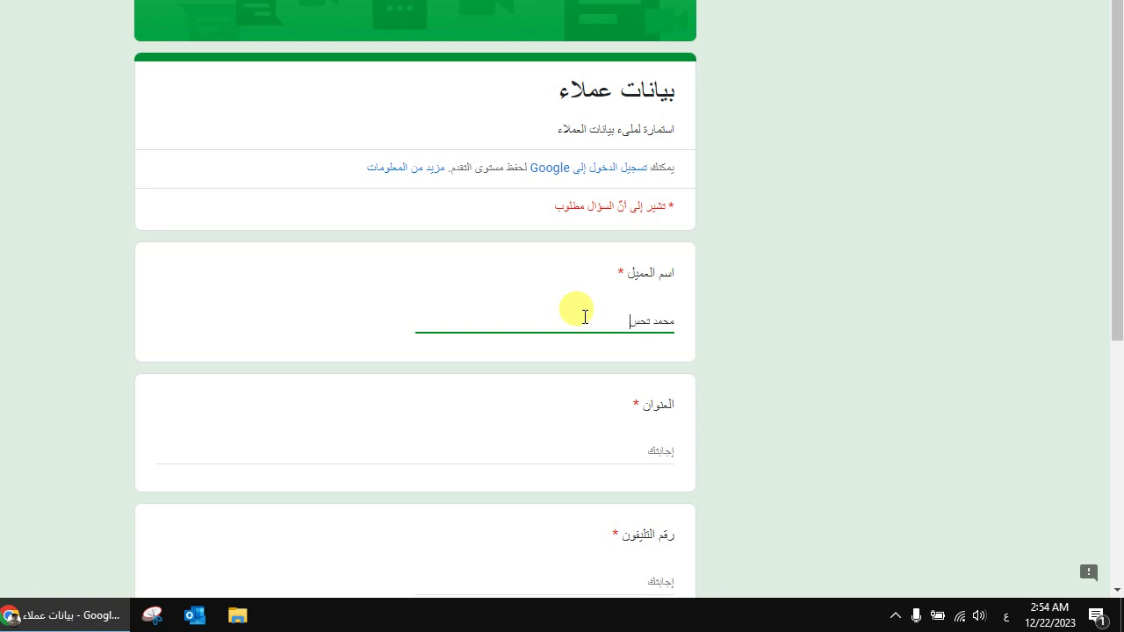
click(641, 449)
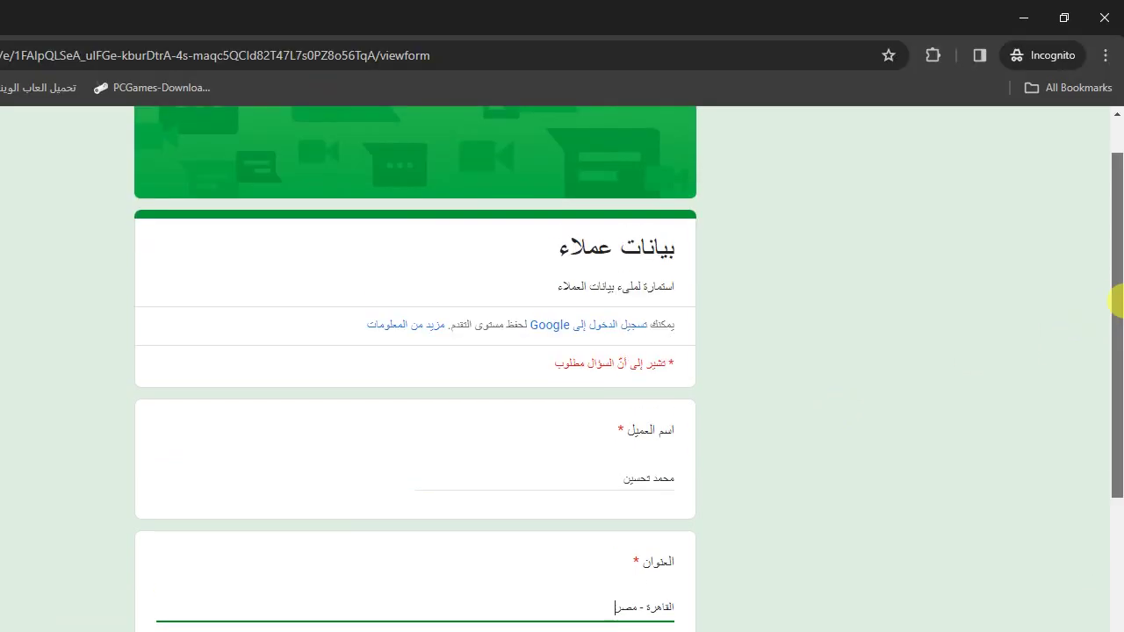
scroll(1116, 303, down, 3)
click(652, 311)
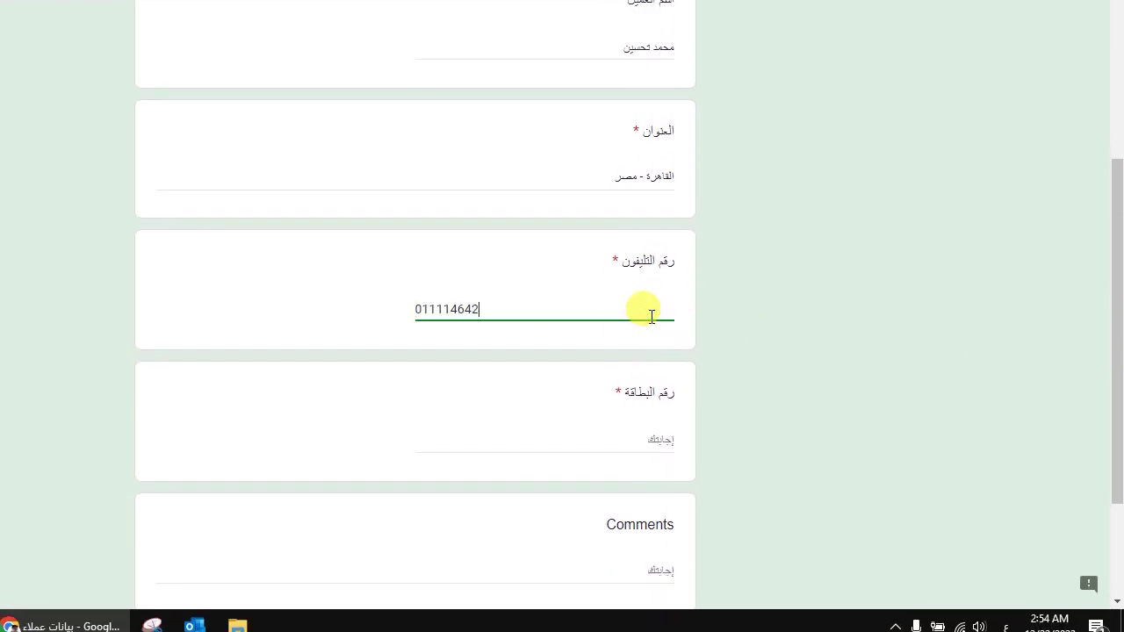
click(619, 372)
click(565, 317)
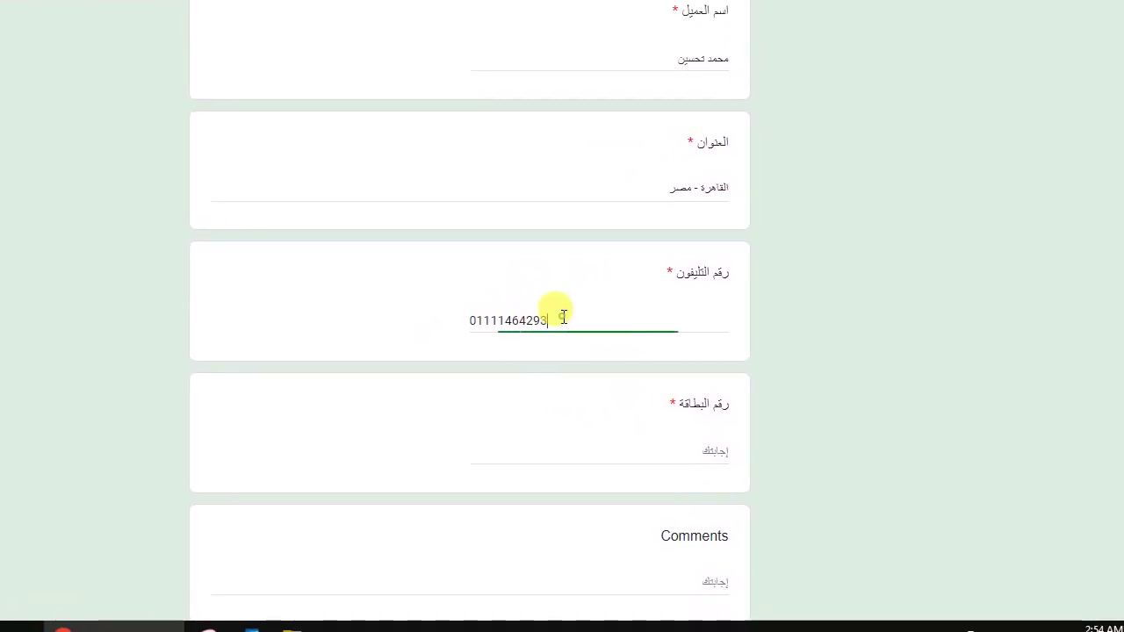
text(0000)
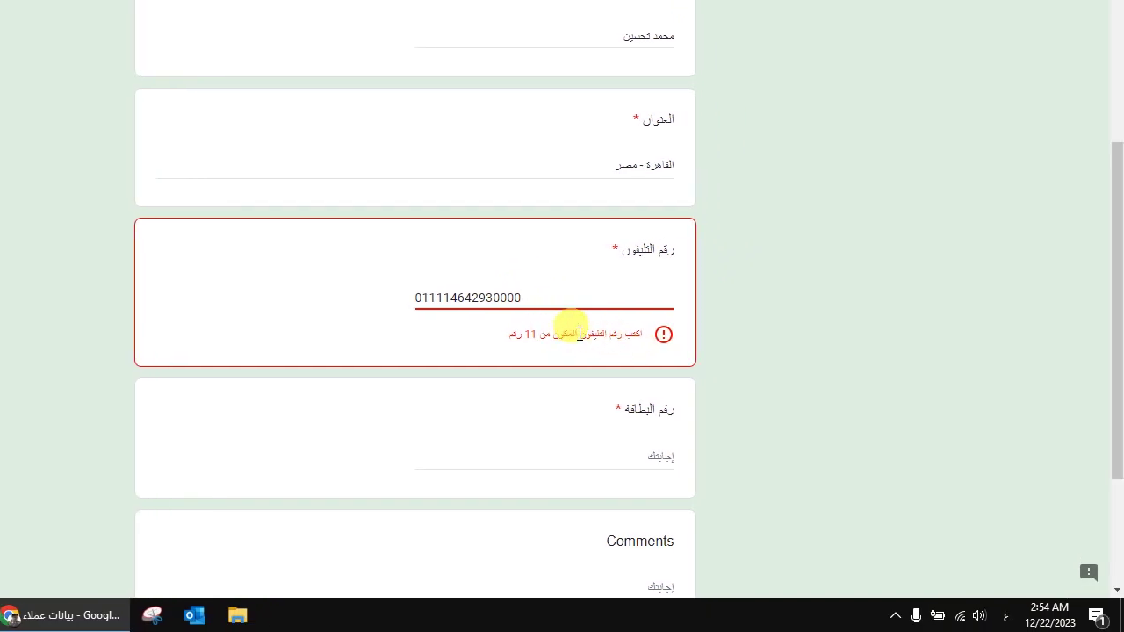
key(ctrl+a)
key(BackSpace)
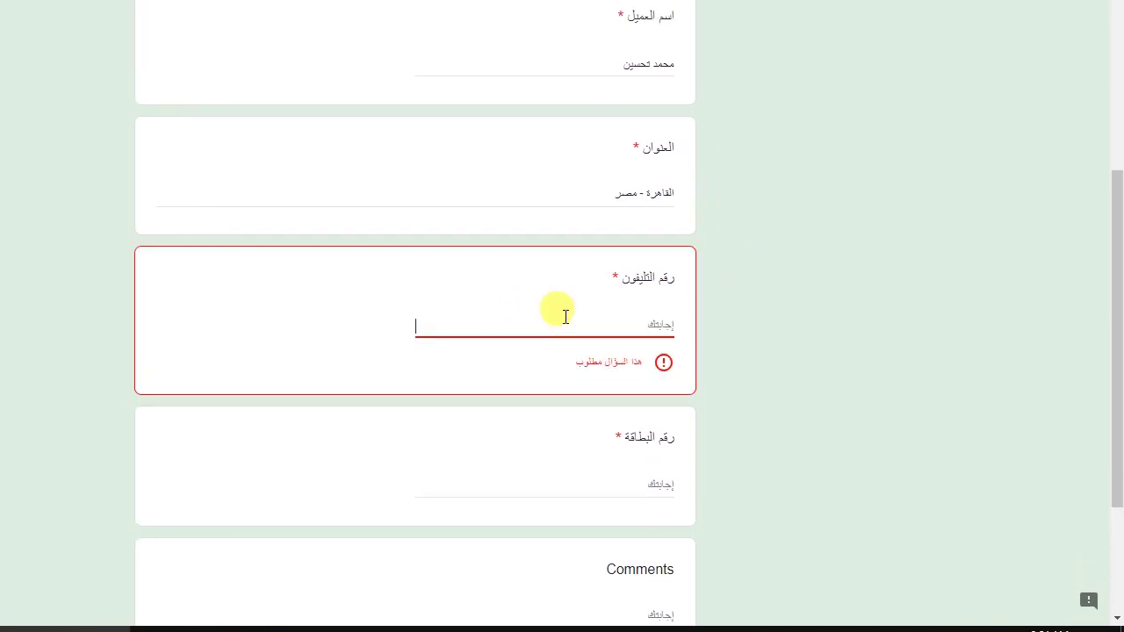
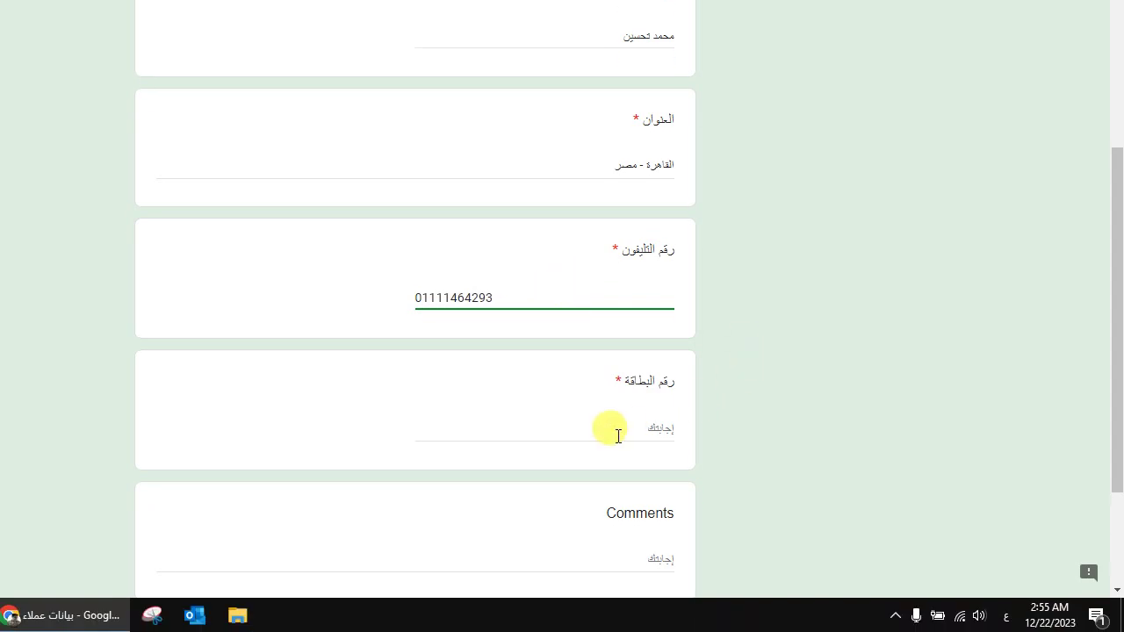
Step: Enter the card number and a test comment, then submit the response
click(618, 461)
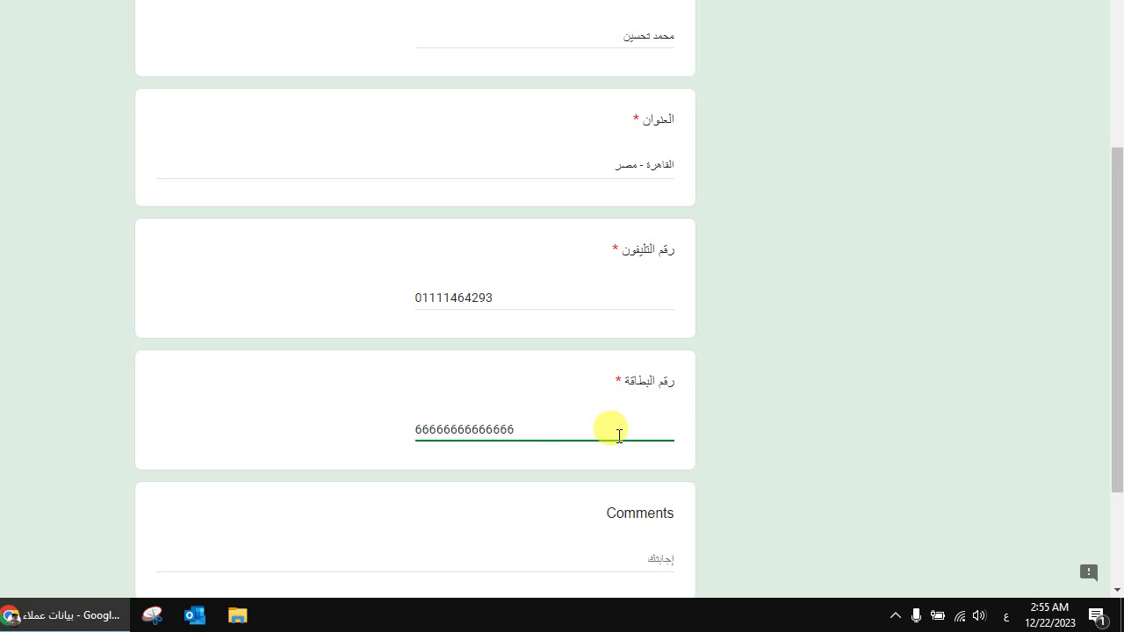
text(6)
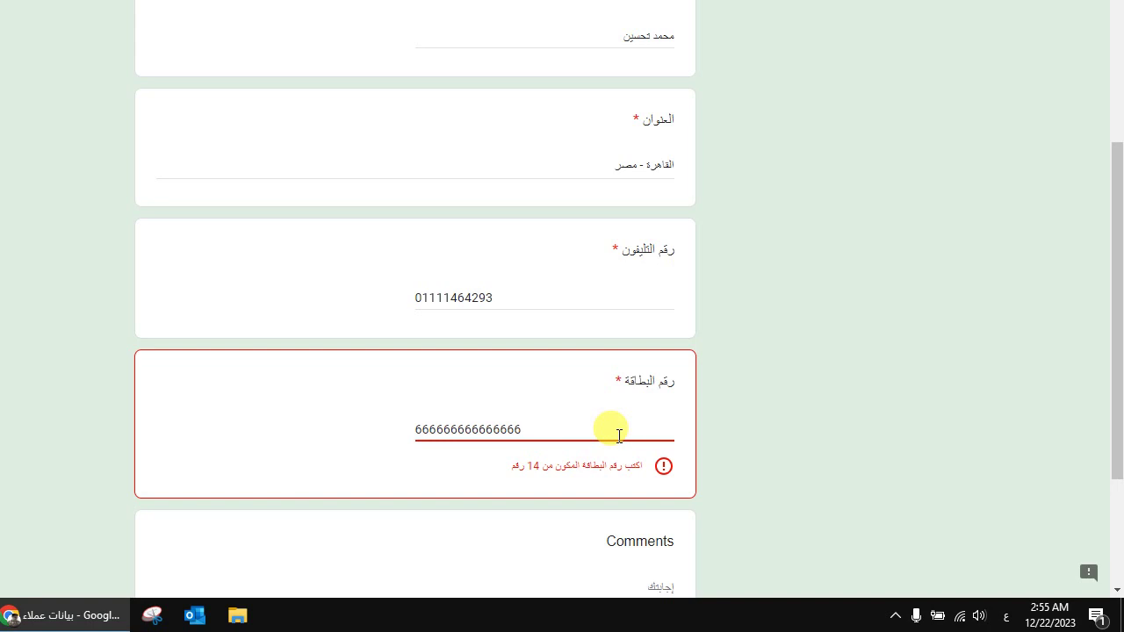
key(BackSpace)
drag(1115, 338, 1116, 417)
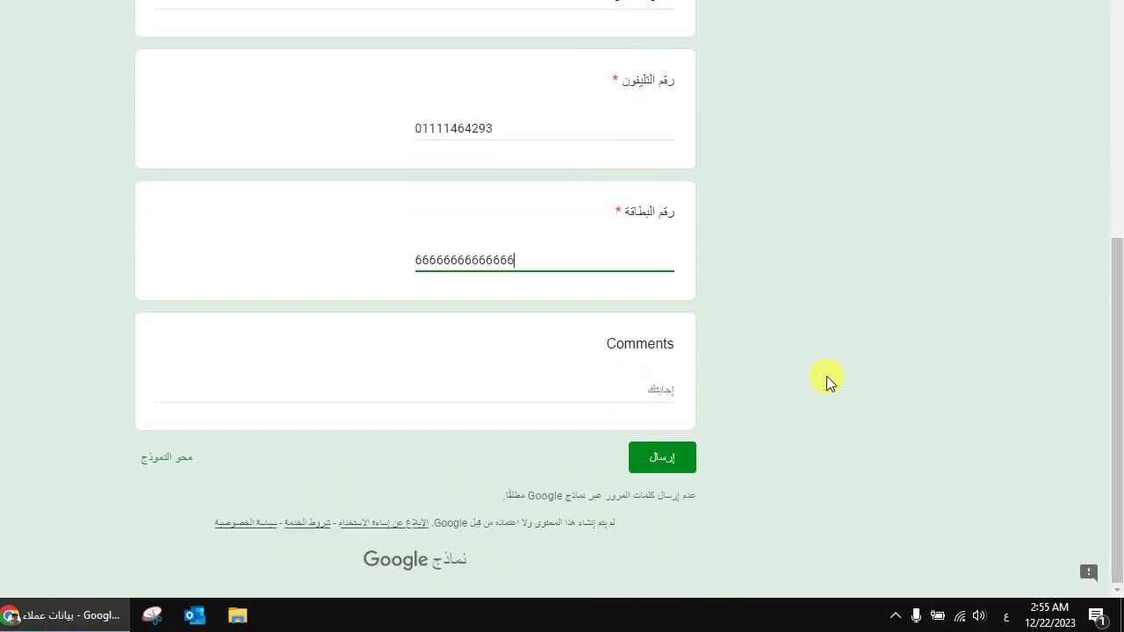
click(618, 386)
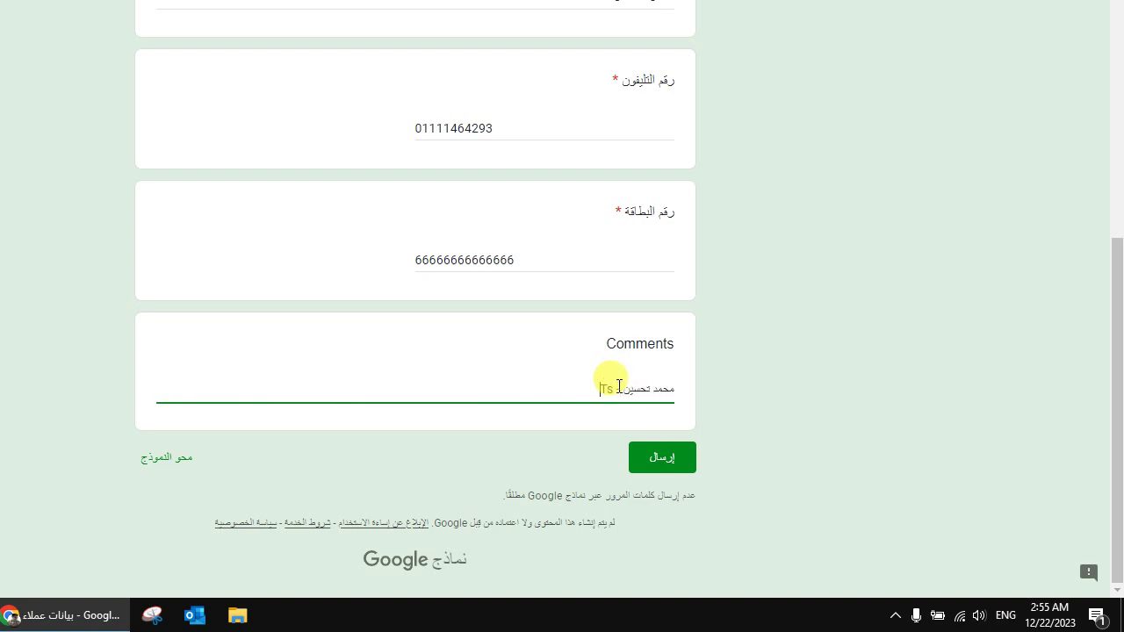
text(est)
click(667, 458)
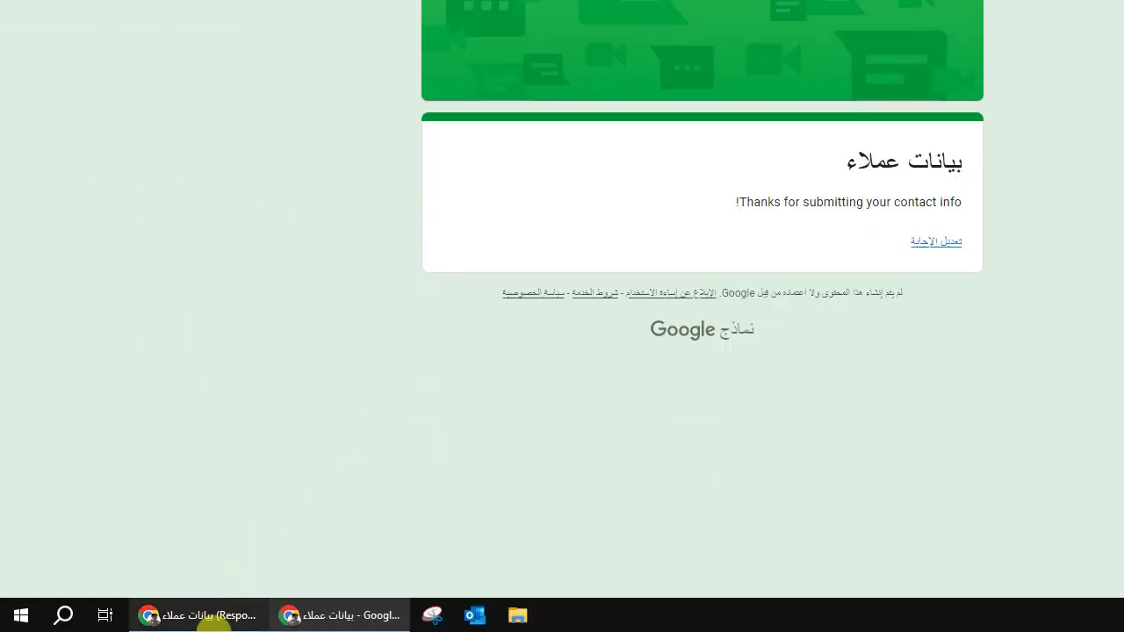
Step: In the Responses sheet, check the name, address, phone, card number and comment in row 2
click(213, 618)
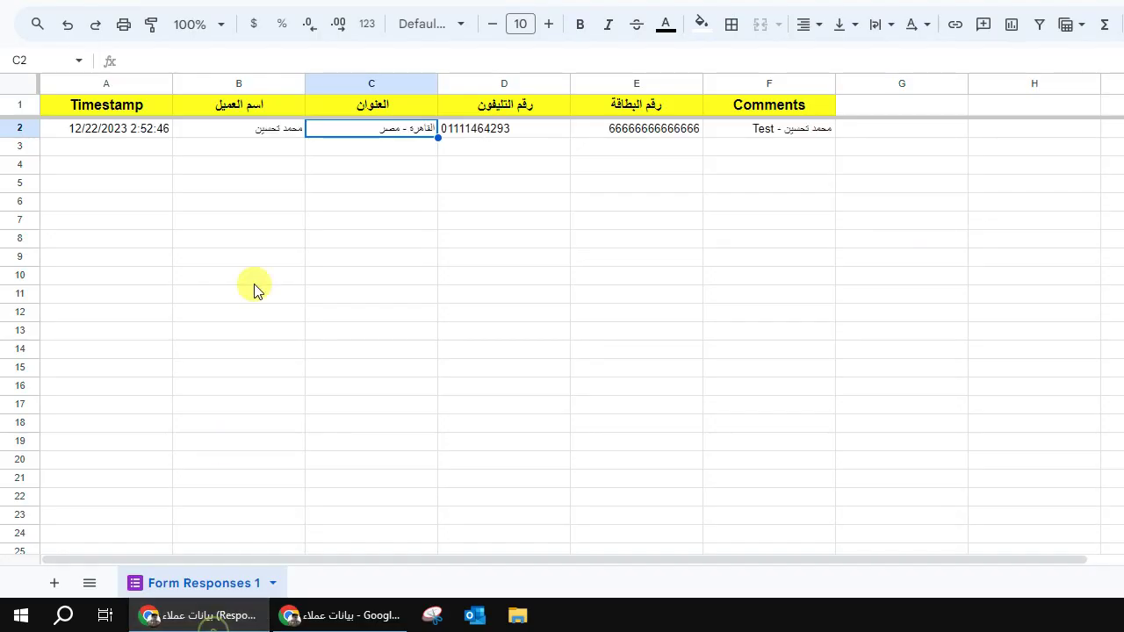
click(251, 330)
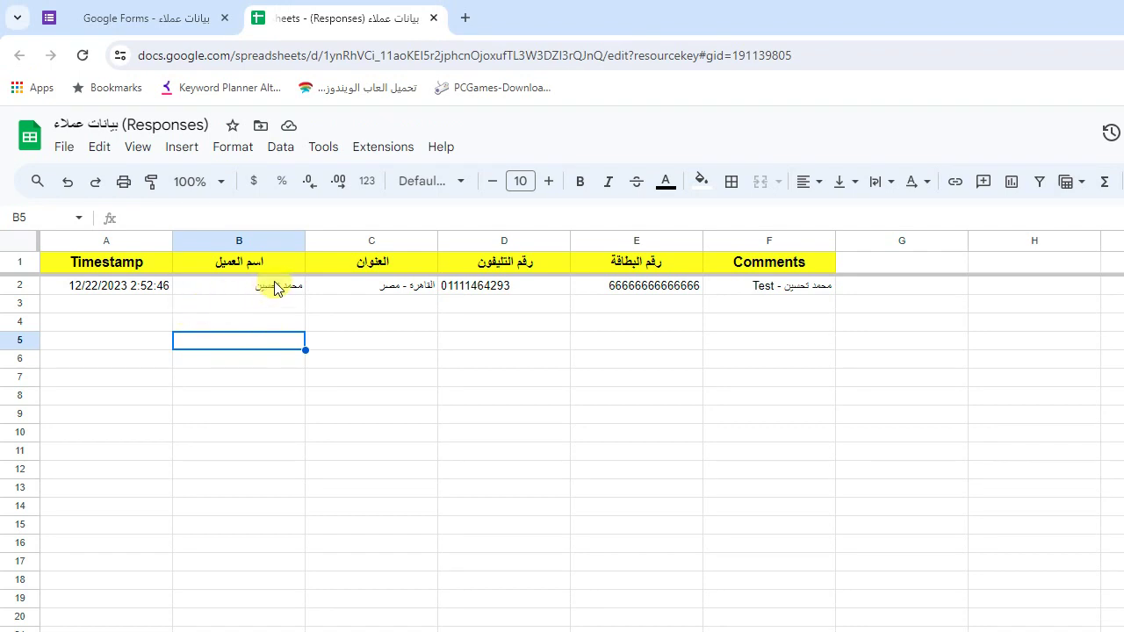
click(275, 287)
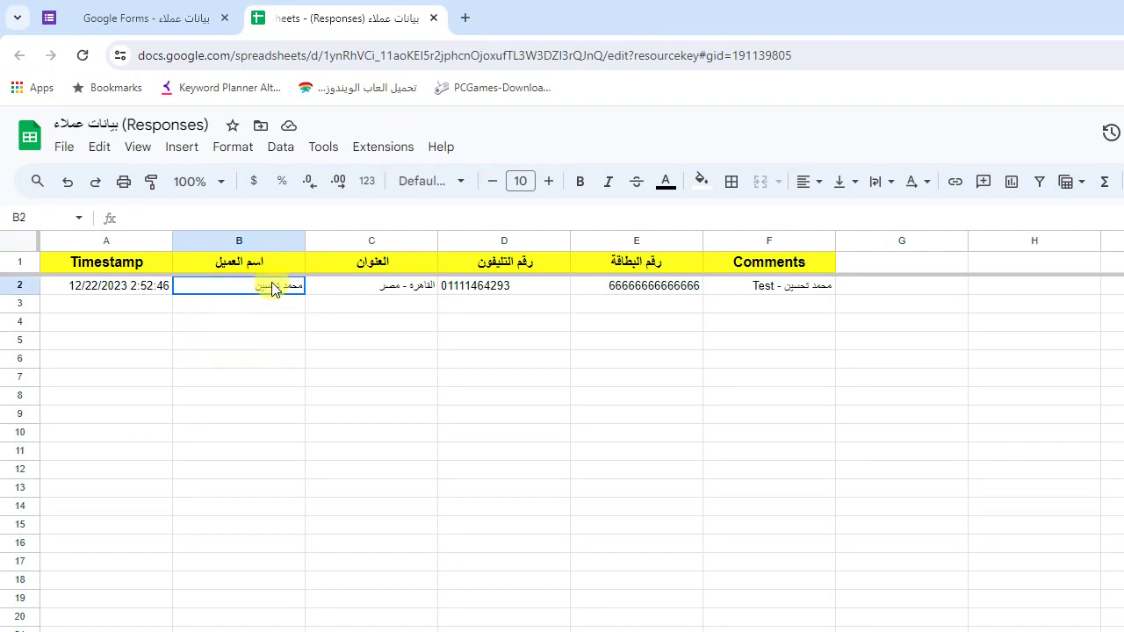
click(405, 298)
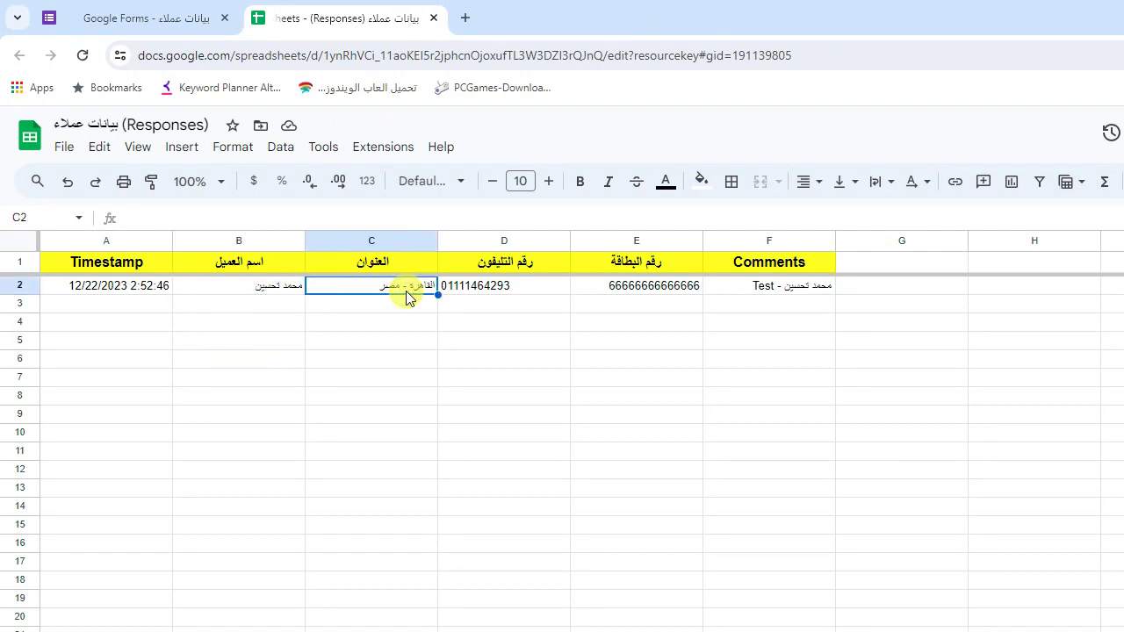
click(449, 296)
click(602, 285)
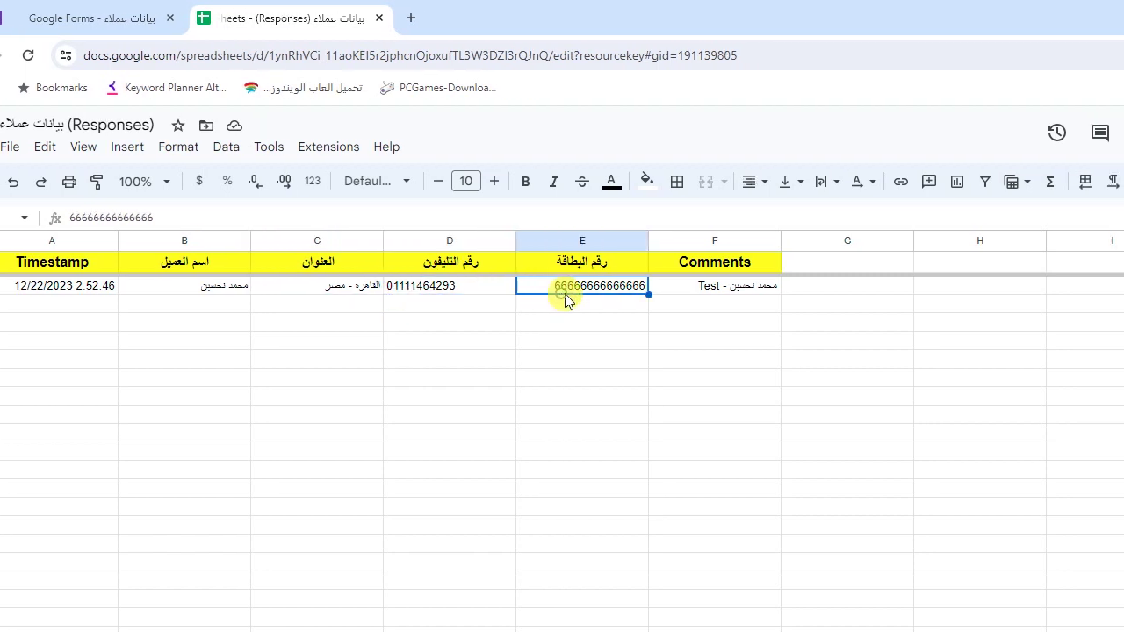
click(753, 285)
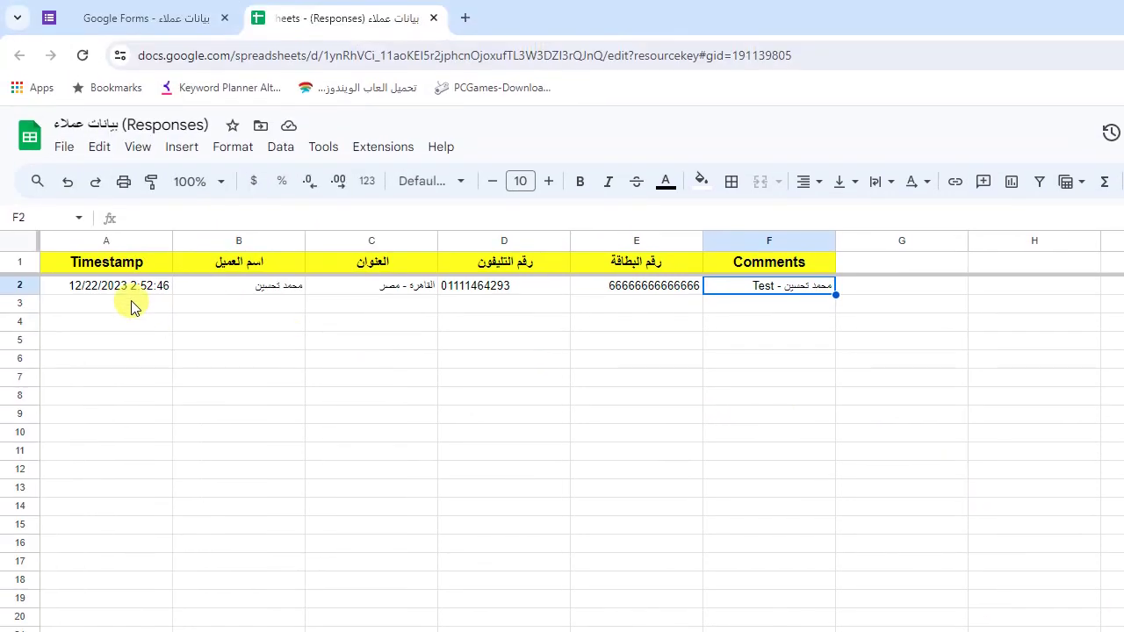
Step: Check the first response's timestamp and highlight the empty rows where new responses land
click(132, 234)
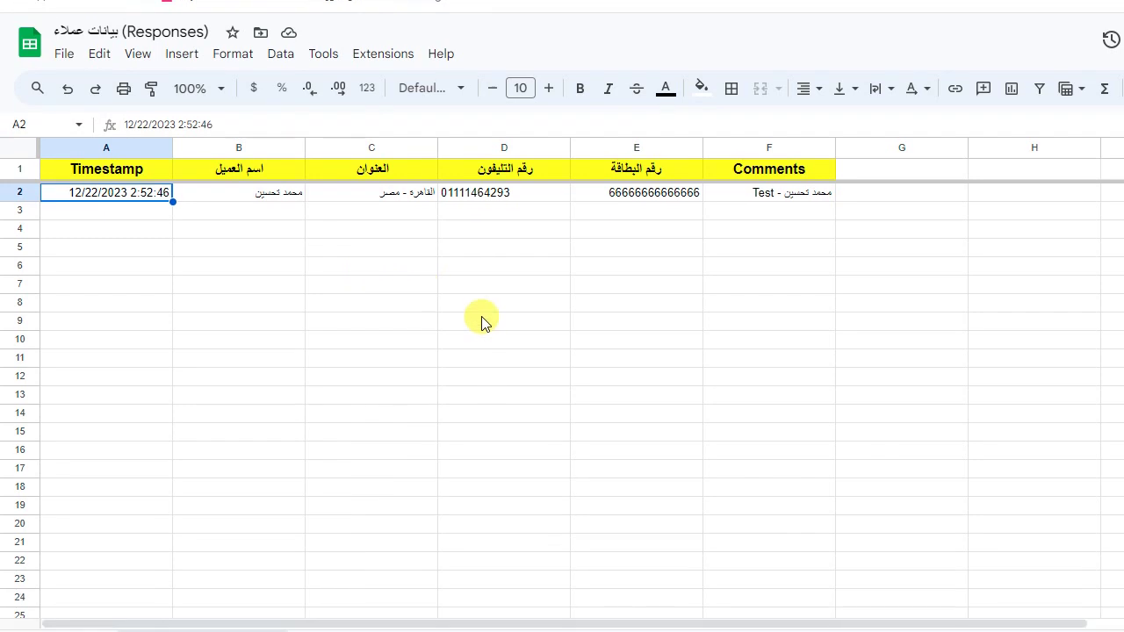
click(481, 415)
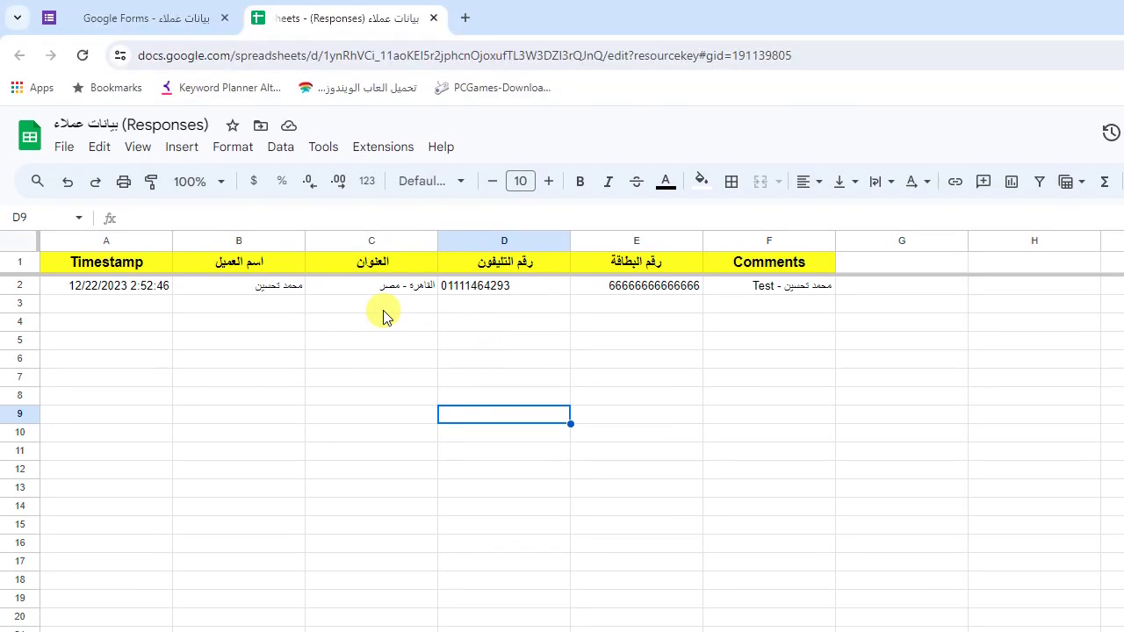
drag(370, 210, 390, 500)
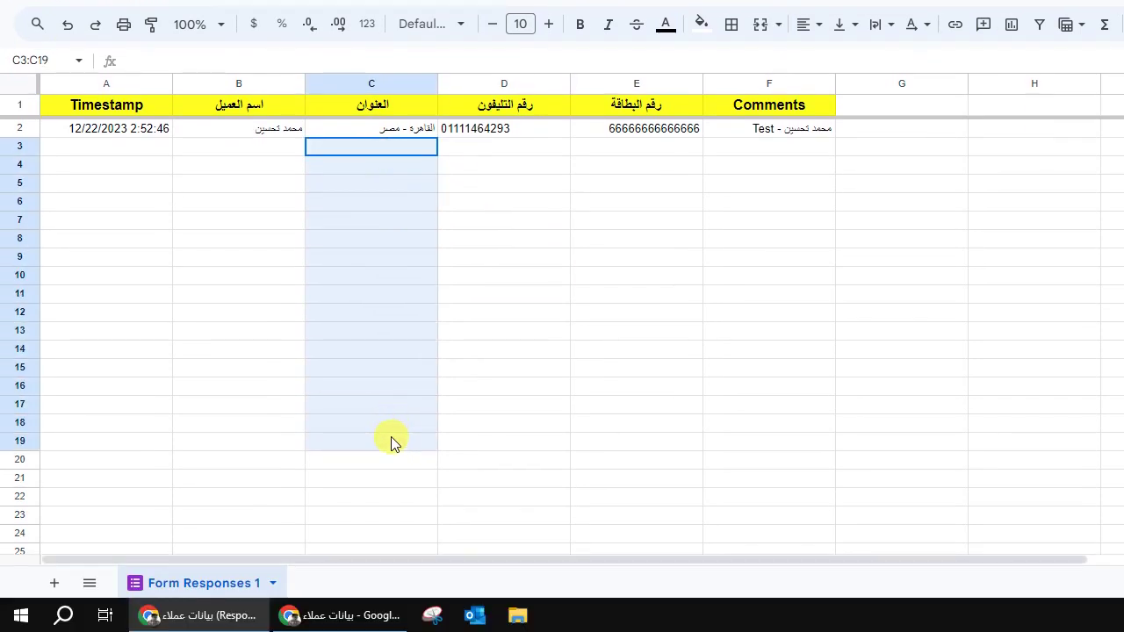
click(482, 202)
Step: Return from the thank-you page to a blank form and enter the customer's name
click(340, 614)
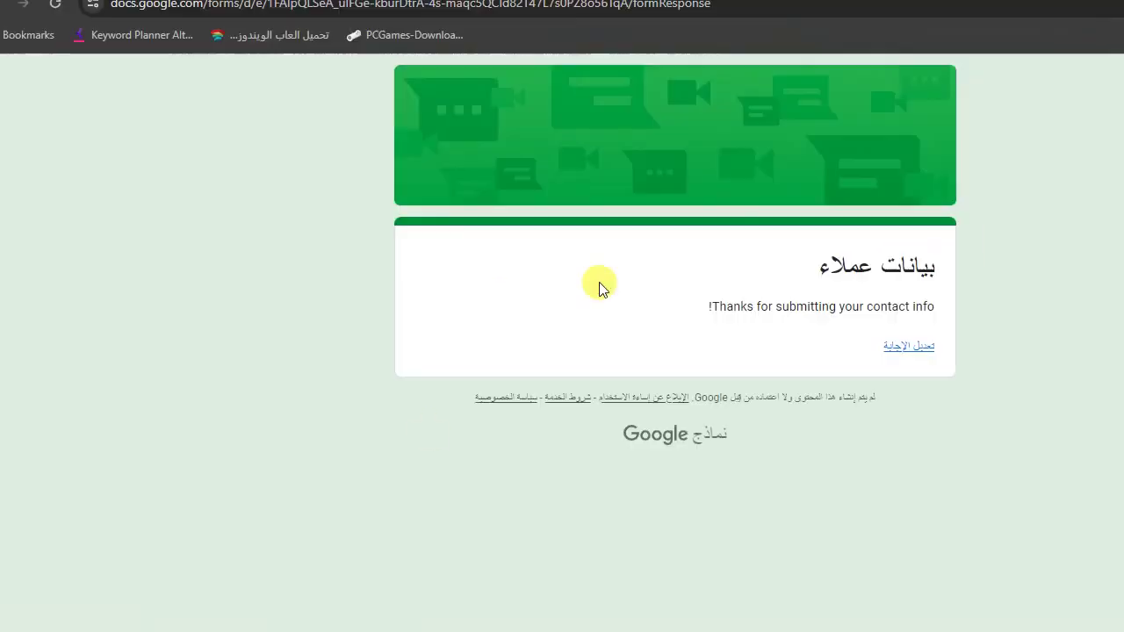
click(18, 52)
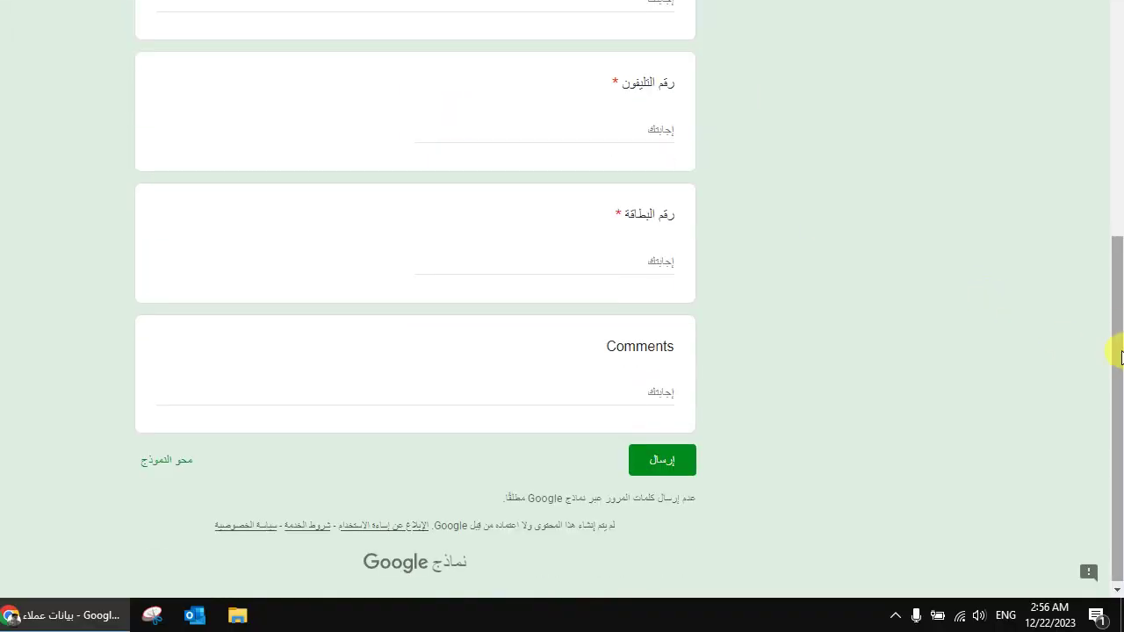
drag(1114, 351, 684, 268)
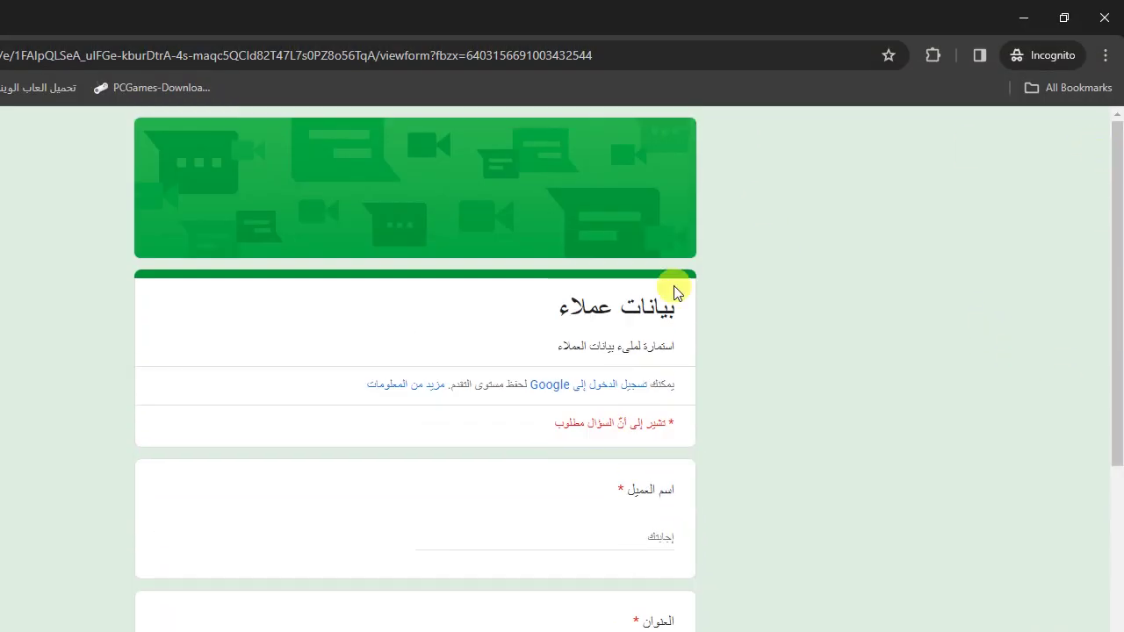
click(582, 533)
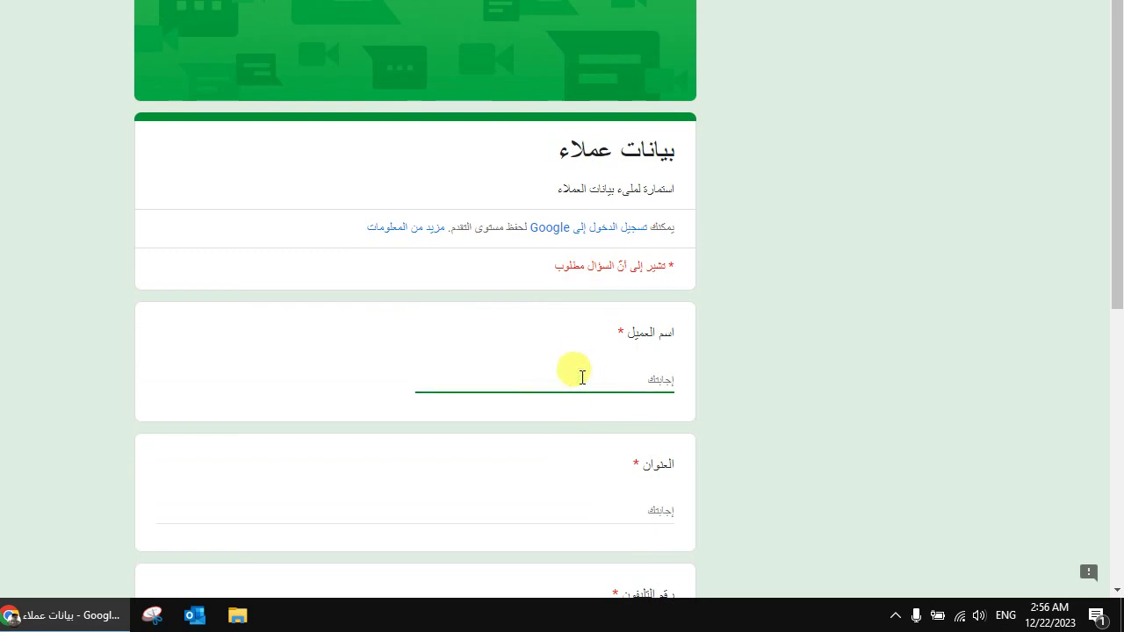
text(Ahmed)
key(BackSpace)
key(BackSpace)
key(BackSpace)
key(BackSpace)
key(BackSpace)
key(BackSpace)
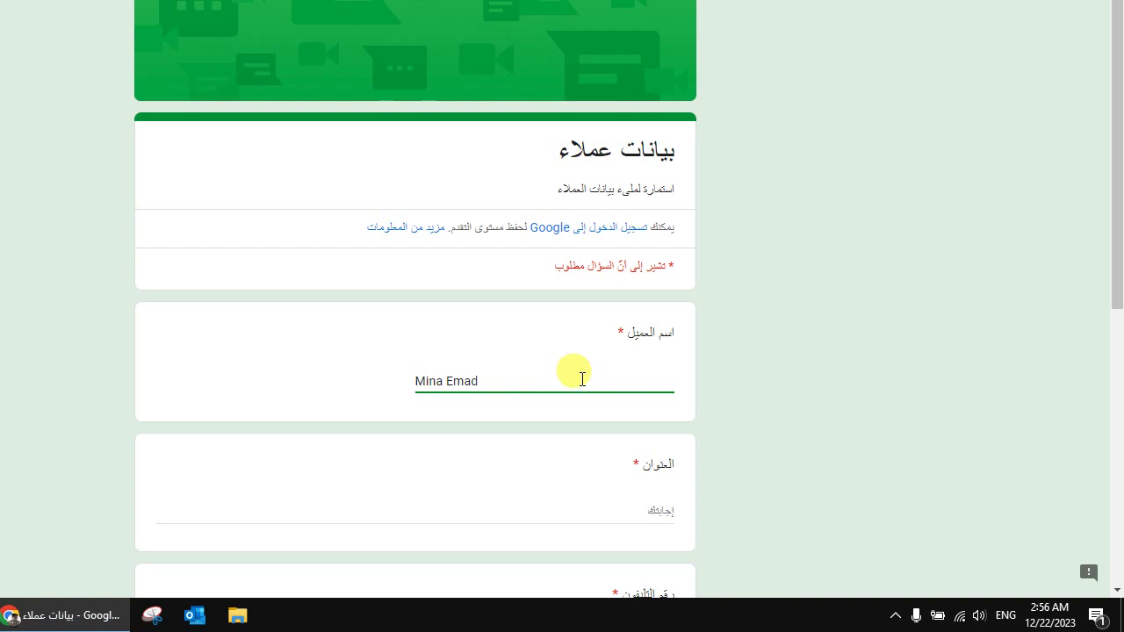
Step: Enter the customer's address in Arabic, replacing the mistyped Latin attempt
click(652, 511)
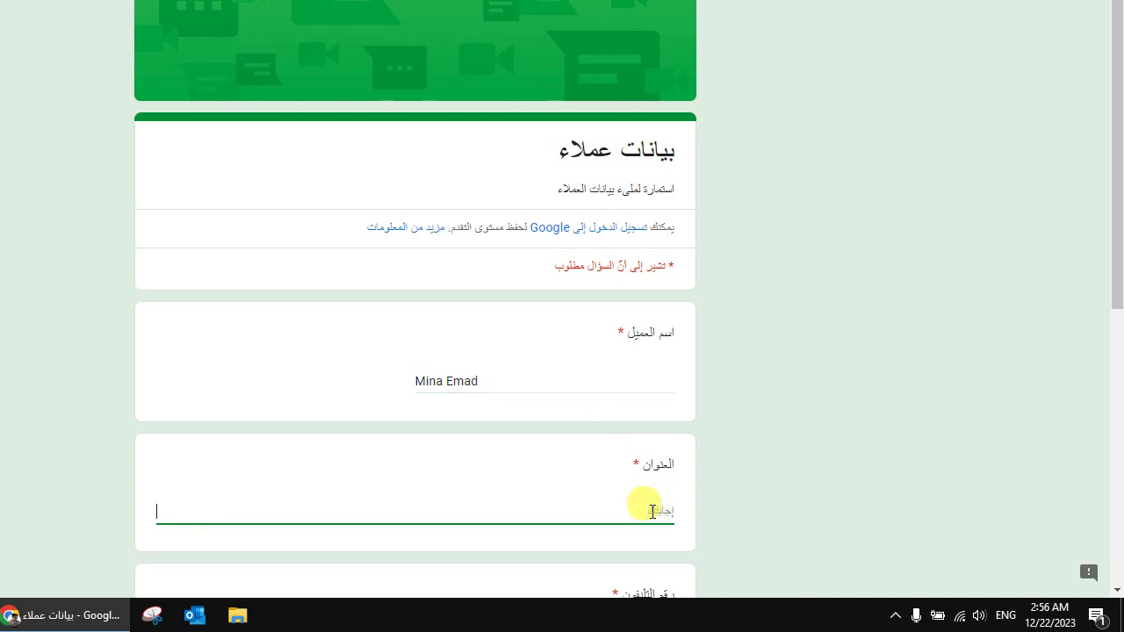
text(Qali)
key(BackSpace)
key(BackSpace)
text(a)
key(BackSpace)
key(BackSpace)
key(alt+shift)
text(قليوبية -طوخ)
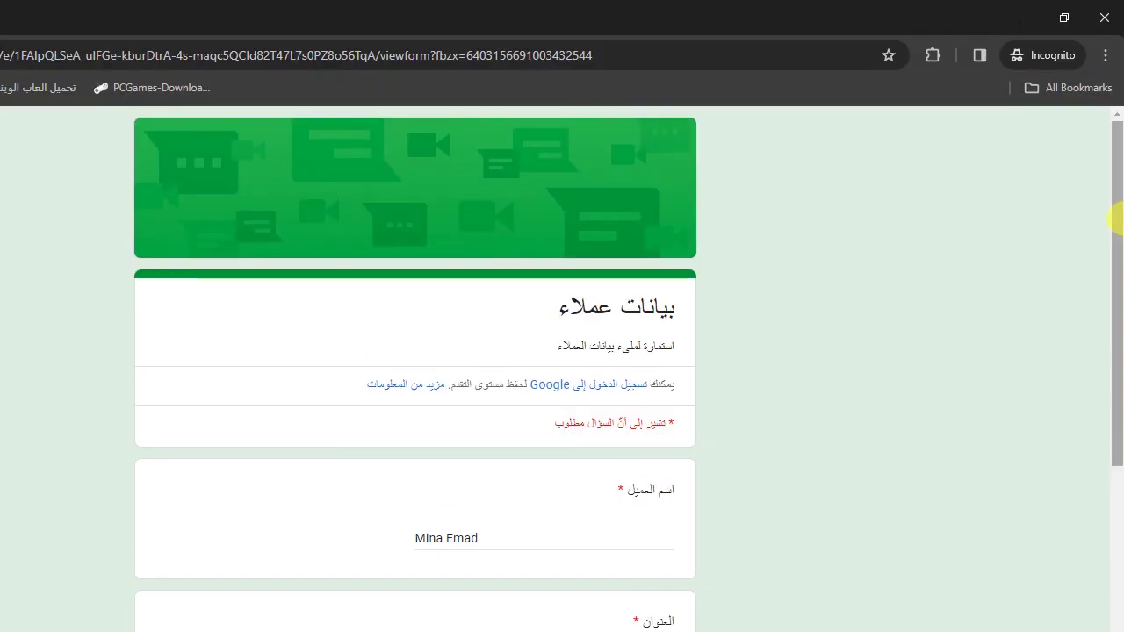
drag(1115, 220, 1041, 420)
Step: Enter the customer's phone number, leaving the card number field empty
click(624, 315)
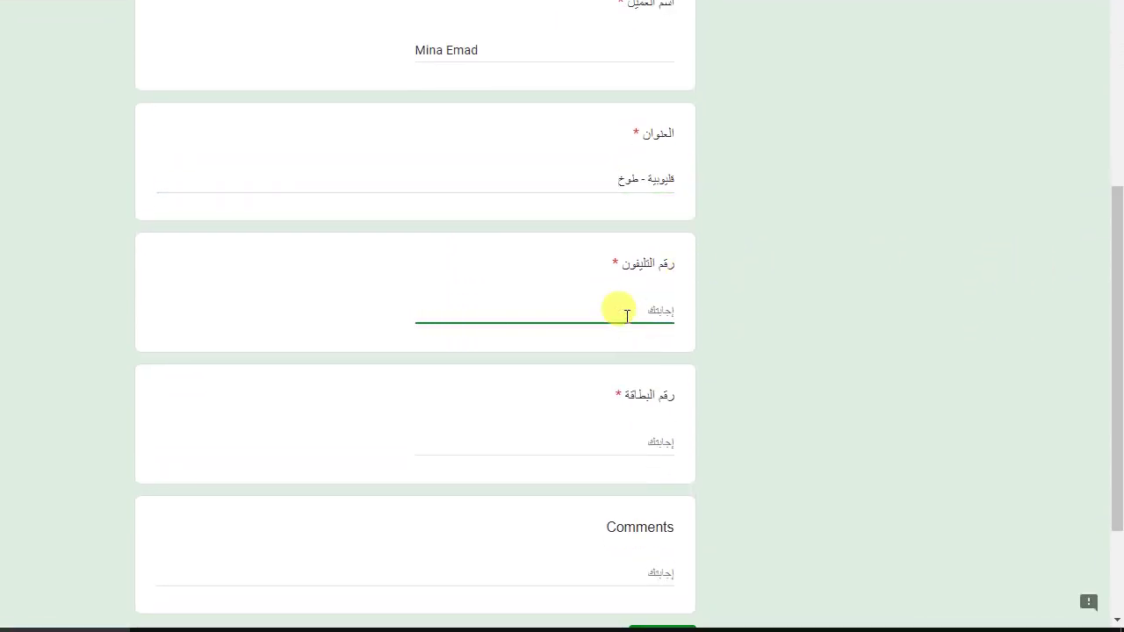
click(652, 432)
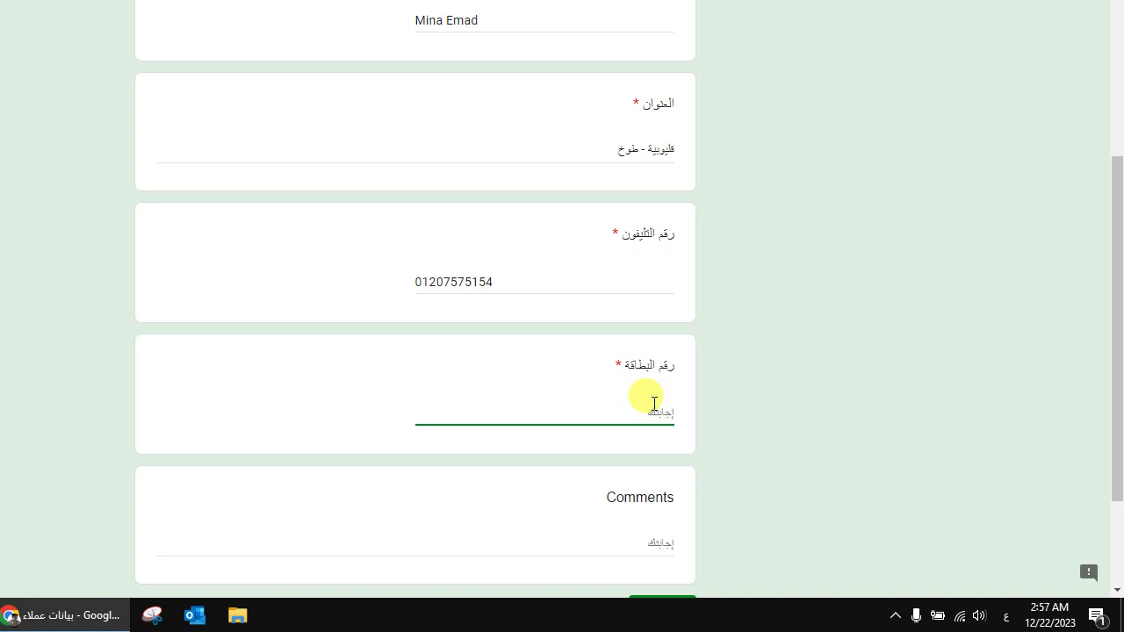
drag(1114, 272, 1107, 381)
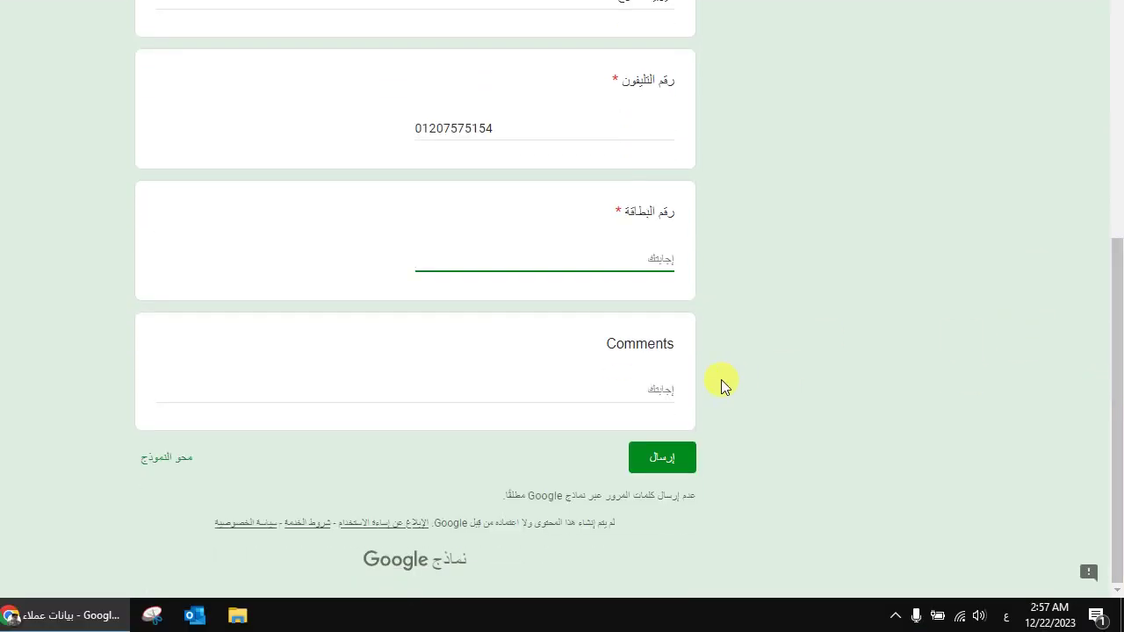
click(617, 396)
Step: Write an English test comment with the customer's name in the Comments answer
click(608, 410)
text(ك)
key(BackSpace)
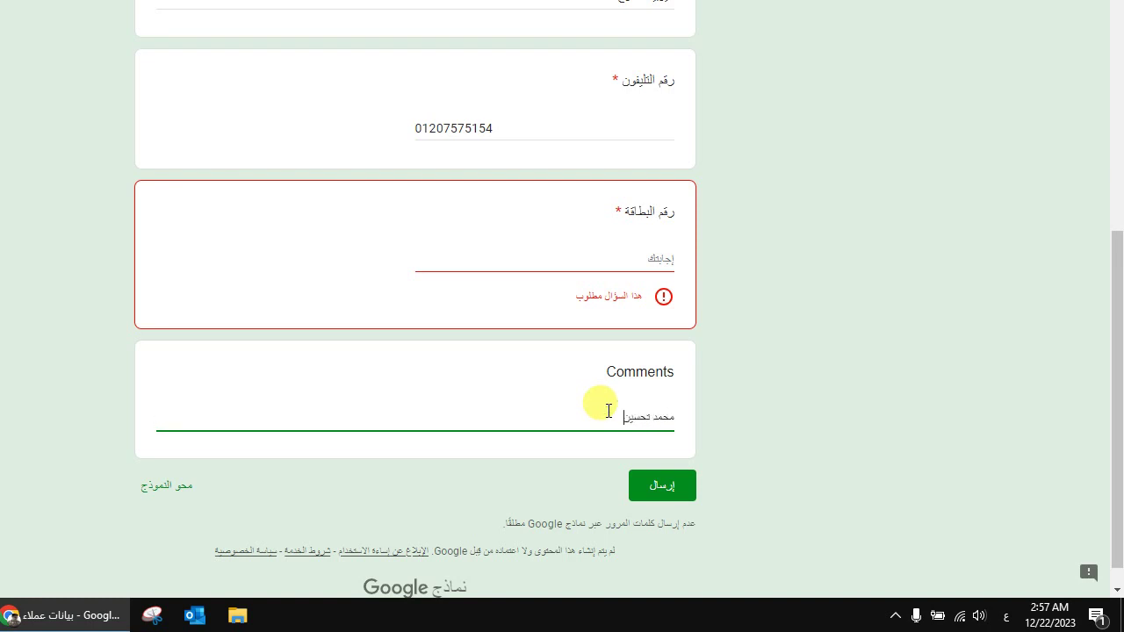
text( -)
key(BackSpace)
key(BackSpace)
key(BackSpace)
key(BackSpace)
key(BackSpace)
key(BackSpace)
key(BackSpace)
key(BackSpace)
key(BackSpace)
key(BackSpace)
key(BackSpace)
key(BackSpace)
key(alt+shift)
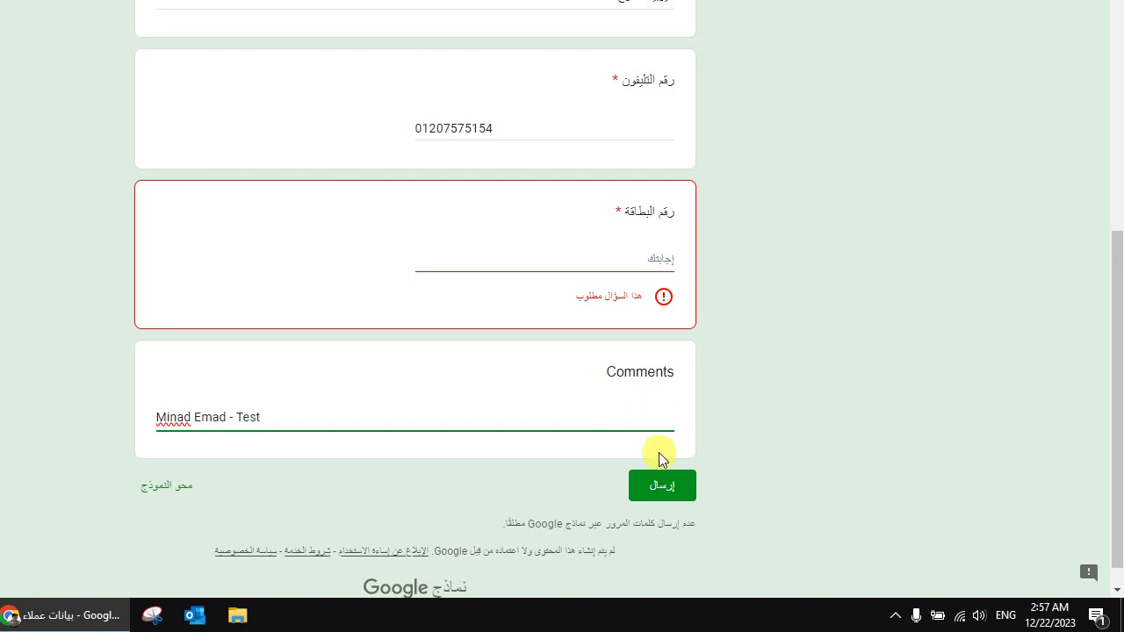
Step: Fill the required card number with 'لا يوجد' after the error and submit the response
click(661, 477)
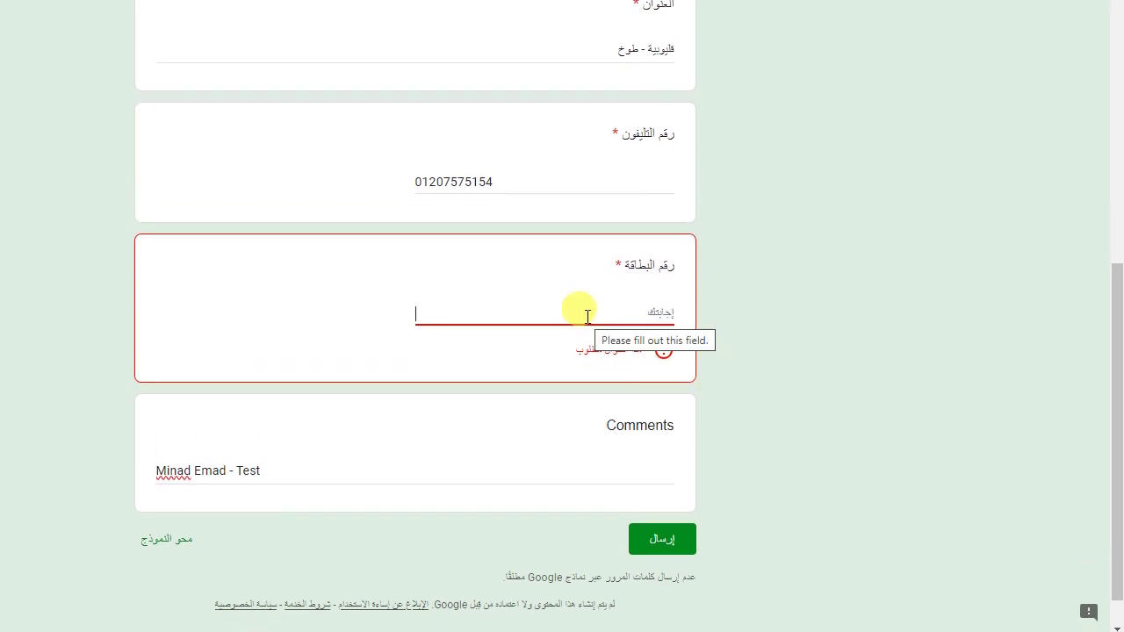
text(لا يو)
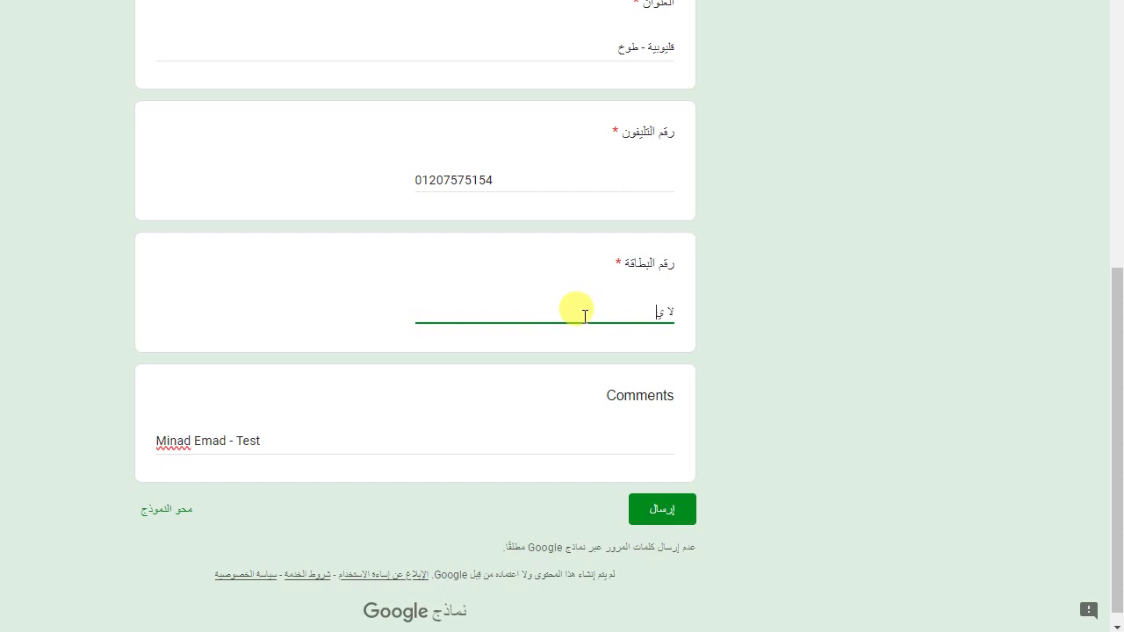
text(جد)
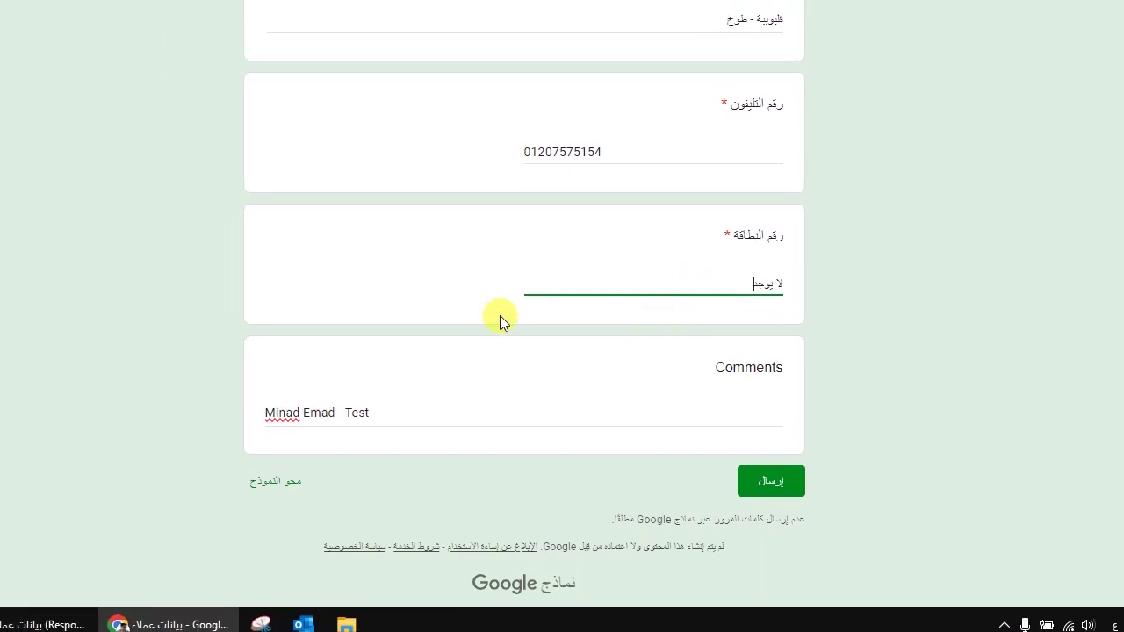
click(530, 413)
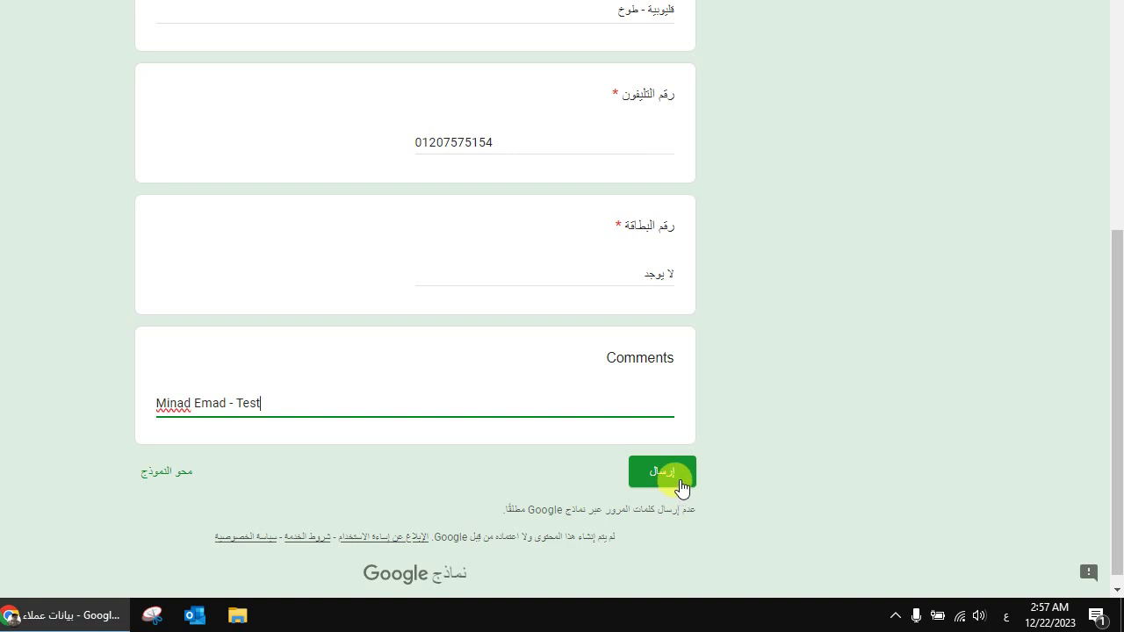
click(680, 471)
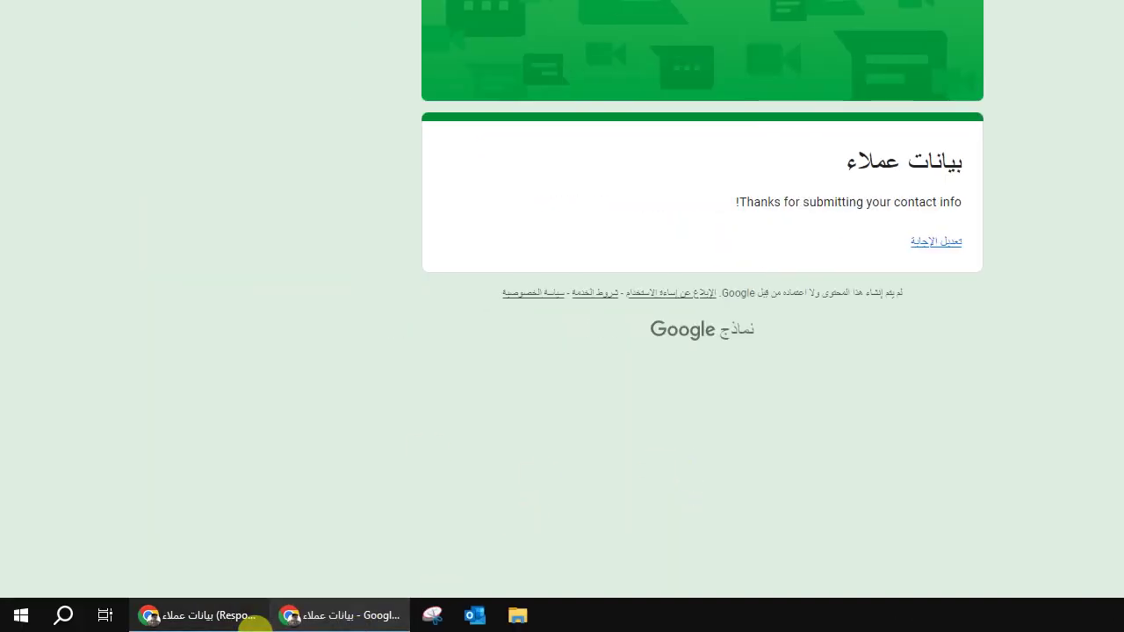
Step: In the Responses sheet, check row 3's name, address, phone and card number 'لا يوجد'
click(251, 615)
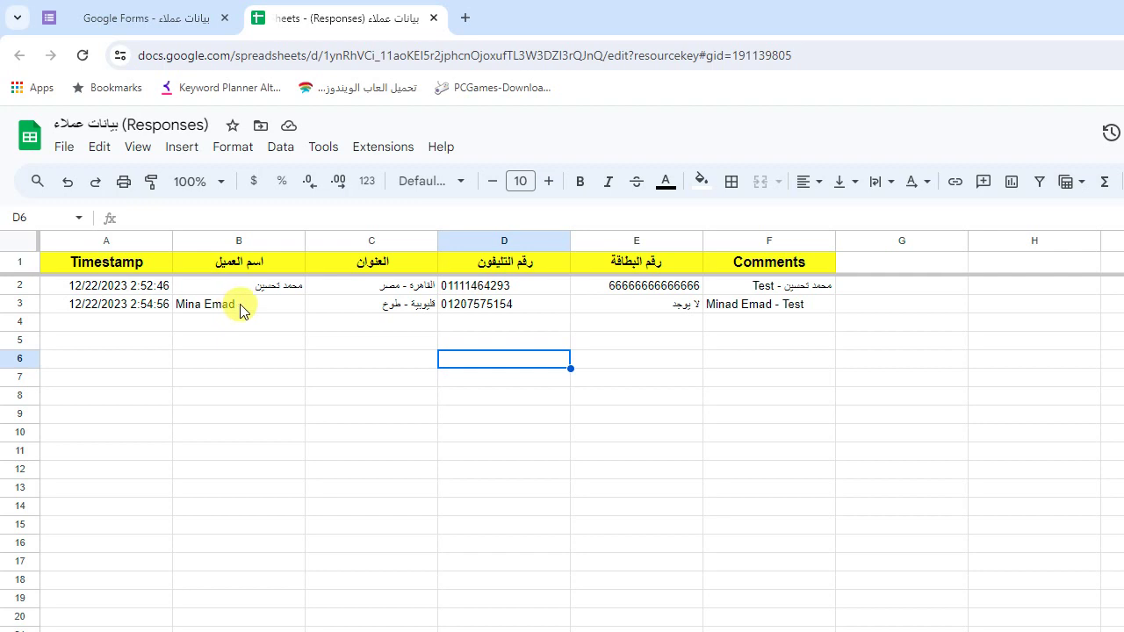
click(233, 311)
click(390, 312)
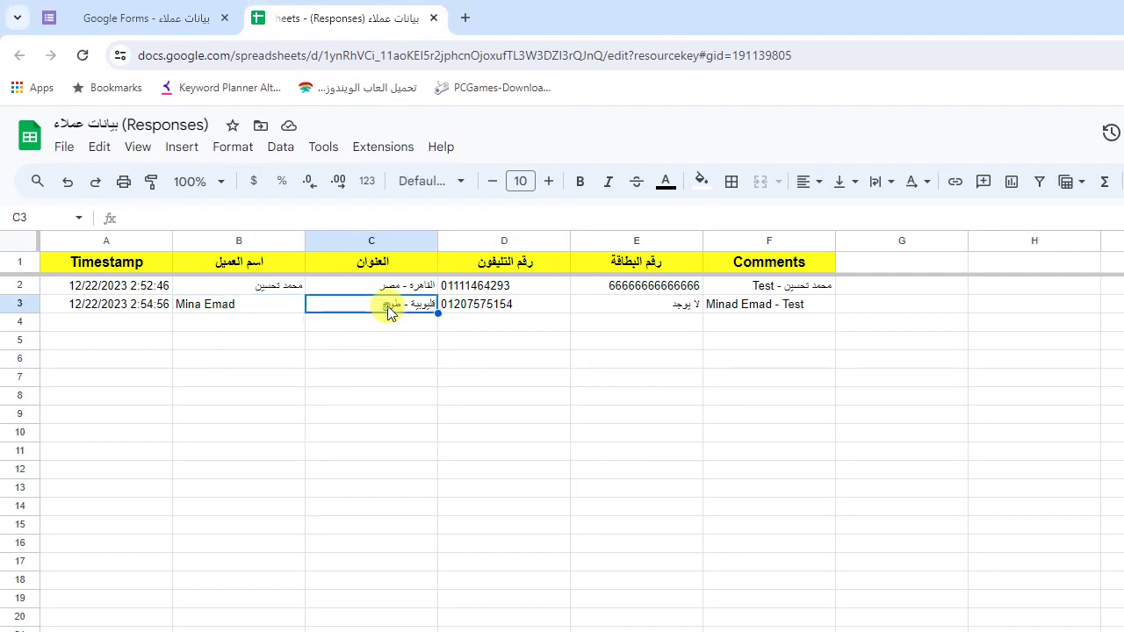
click(544, 307)
click(673, 304)
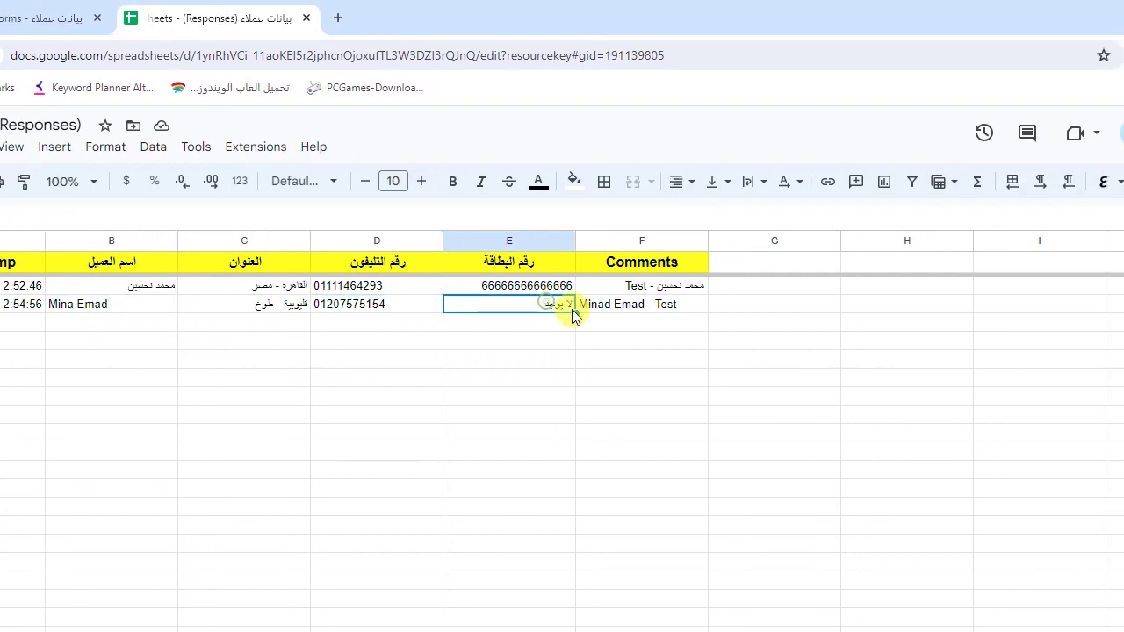
click(581, 321)
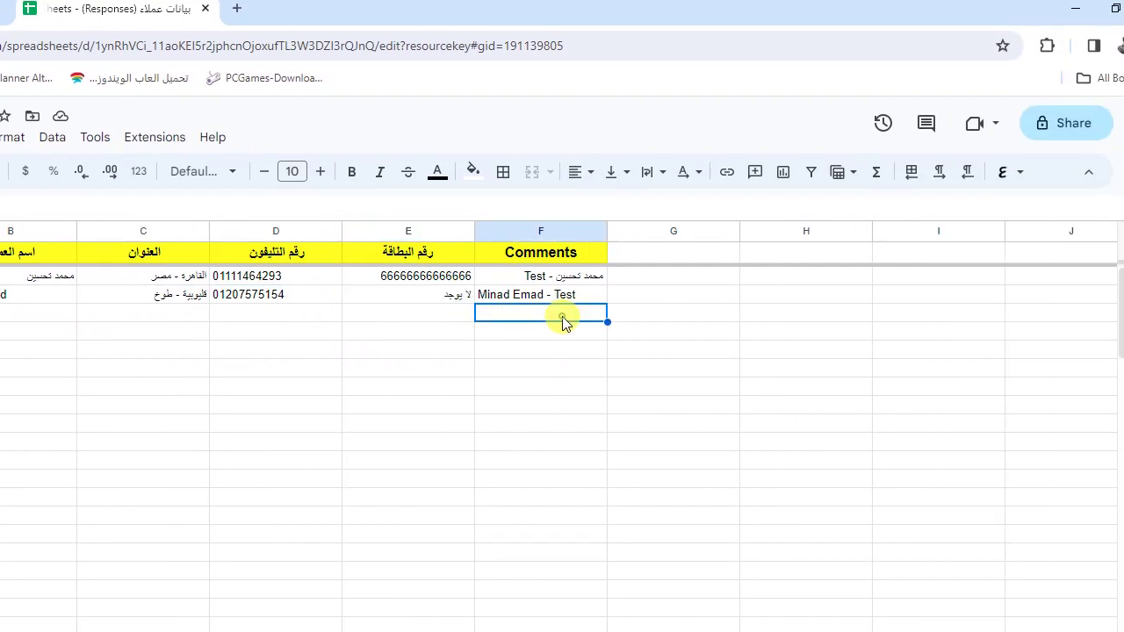